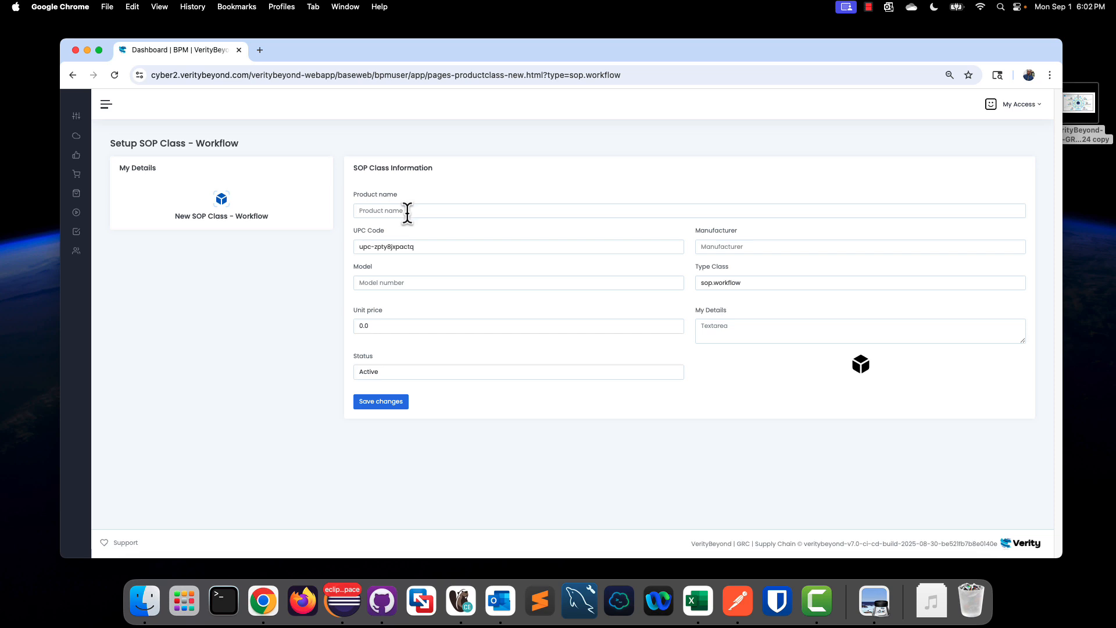
Step: Enter Customer-Orders-Workflow as the new SOP class's product name
{"action": "left_click", "coordinate": [409, 210]}
{"action": "left_click", "coordinate": [415, 178]}
{"action": "left_click", "coordinate": [388, 207]}
{"action": "type", "text": "cf"}
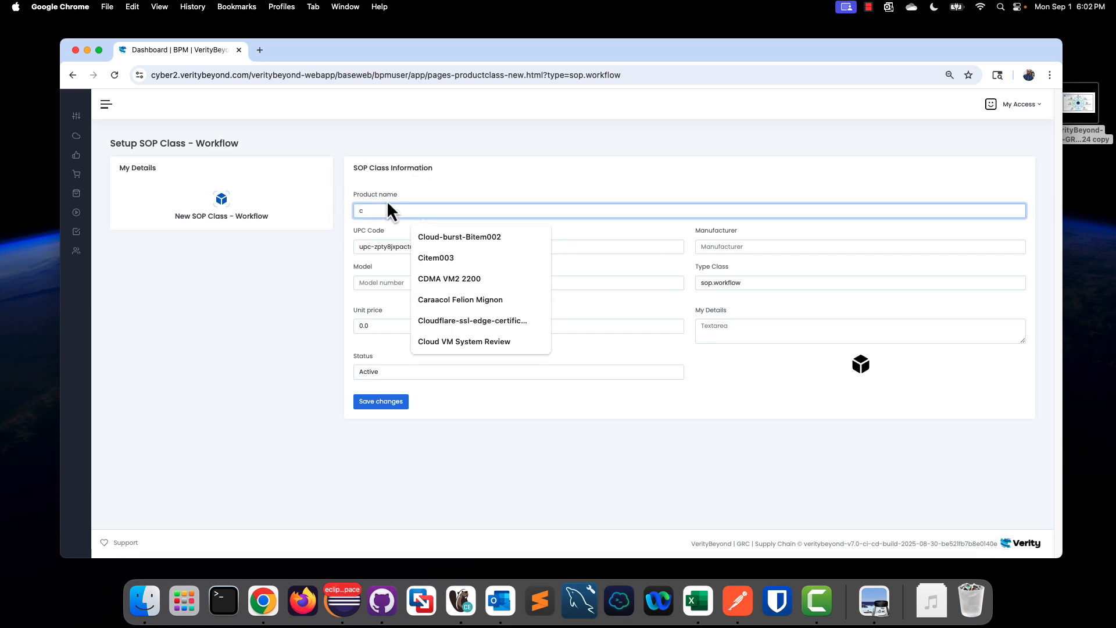
{"action": "key", "text": "BackSpace"}
{"action": "key", "text": "BackSpace"}
{"action": "type", "text": "Customer-Workflow-"}
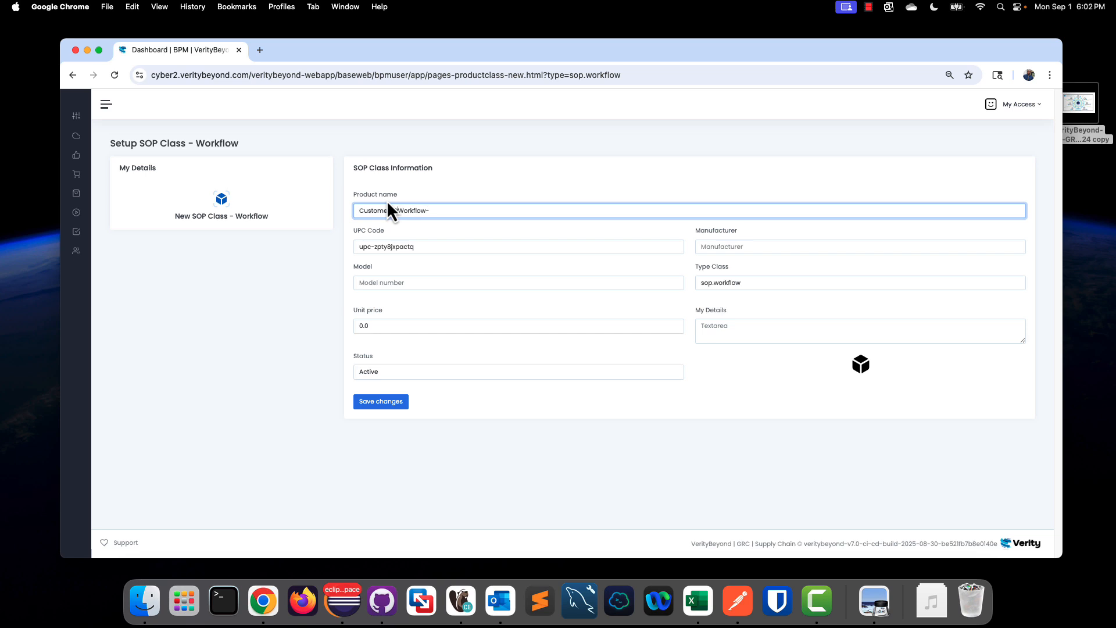
{"action": "type", "text": "Orders-"}
Step: Set the manufacturer and model to TEST and save the new SOP class
{"action": "left_click", "coordinate": [734, 249]}
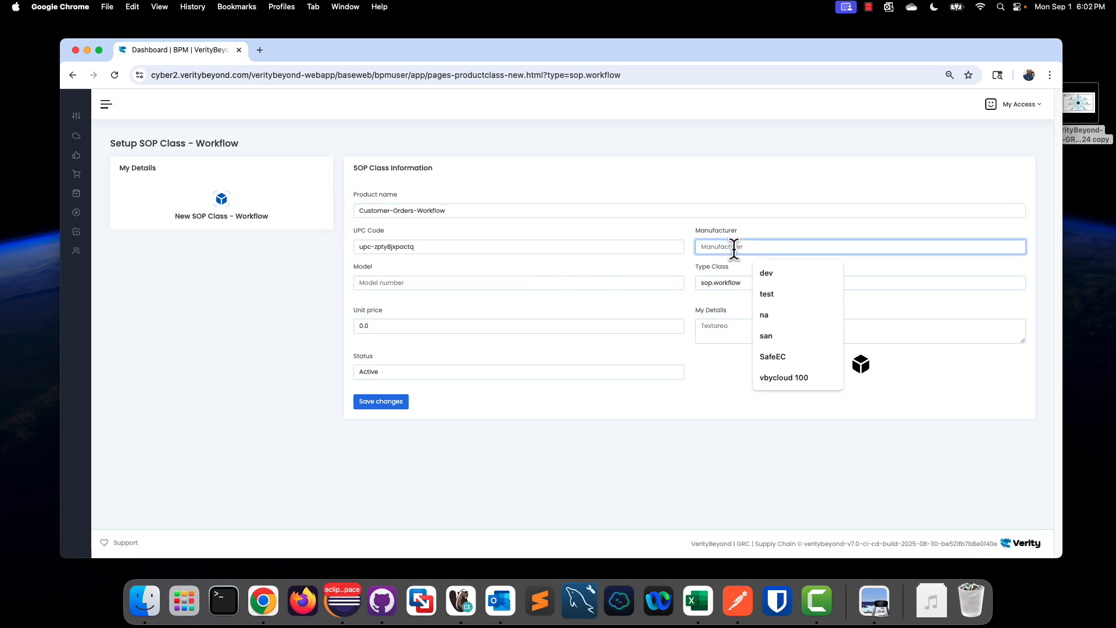
{"action": "type", "text": "TEST"}
{"action": "left_click", "coordinate": [445, 284]}
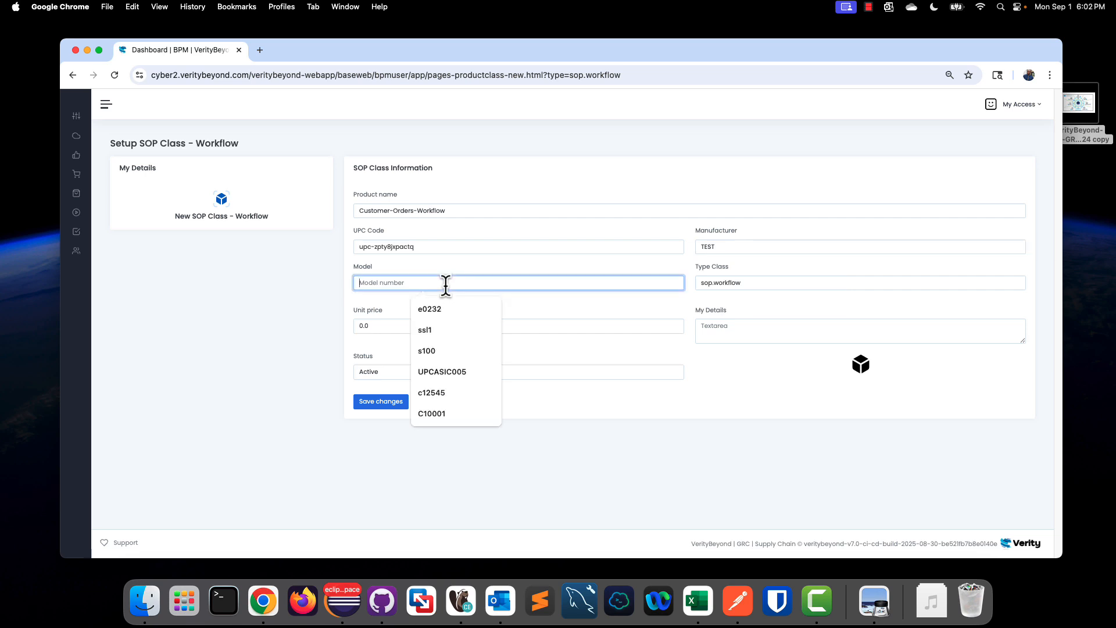
{"action": "type", "text": "TEST"}
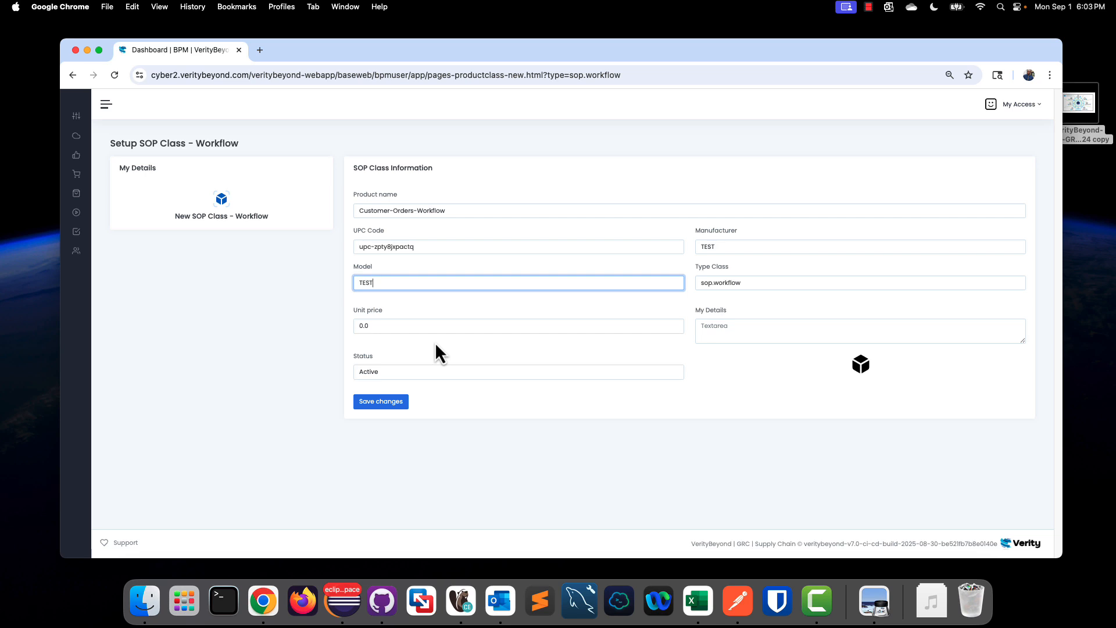
{"action": "left_click", "coordinate": [386, 402]}
Step: Open the SOP workflow designer and select the Customer-Orders-Workflow class
{"action": "mouse_move", "coordinate": [77, 218]}
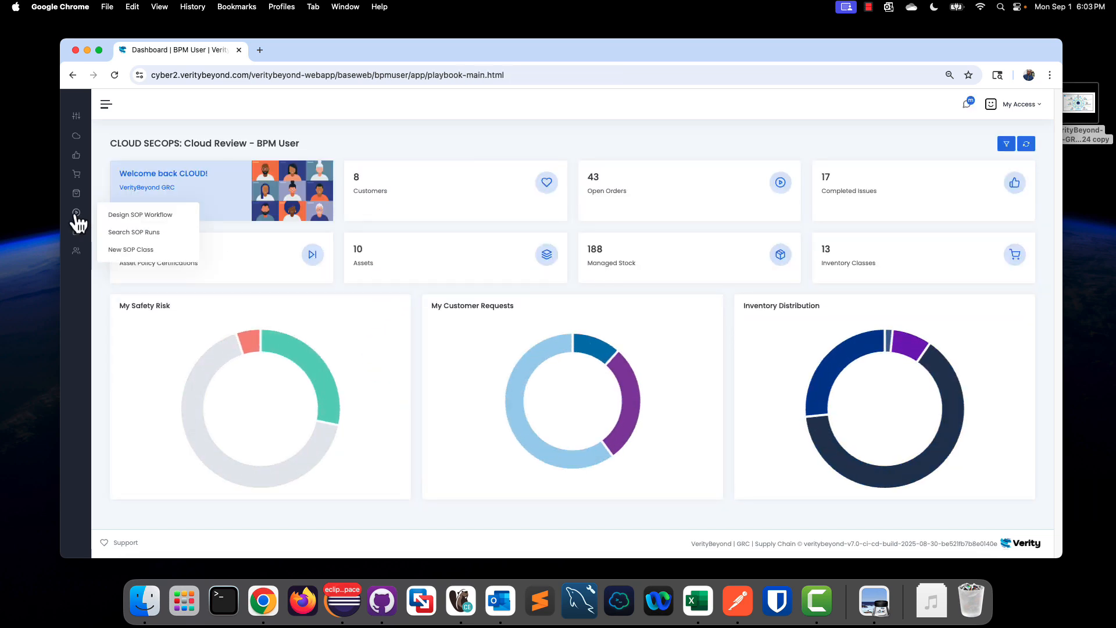
{"action": "left_click", "coordinate": [125, 214]}
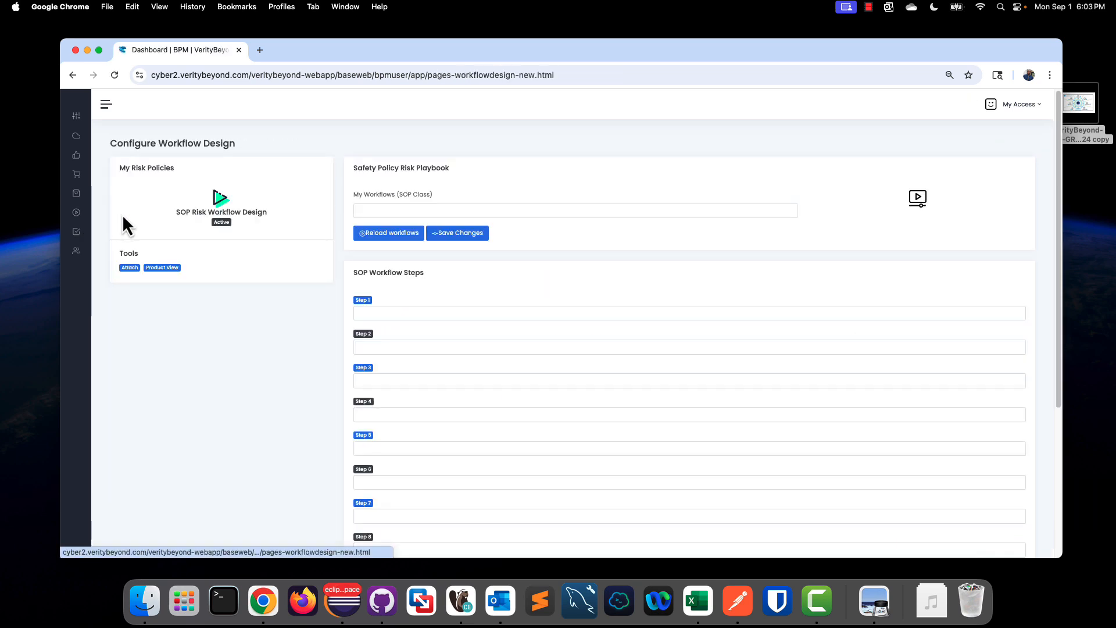
{"action": "left_click", "coordinate": [403, 209]}
{"action": "left_click", "coordinate": [419, 261]}
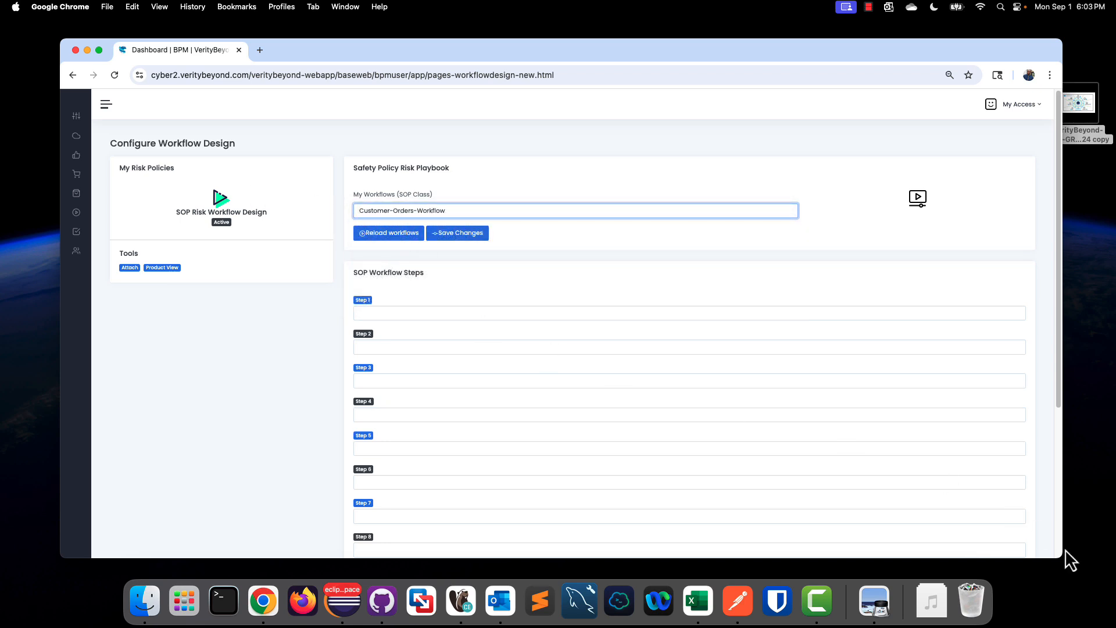
Step: Set workflow Step 1 to the existing Identify Customer entry
{"action": "left_click_drag", "start_coordinate": [1062, 558], "coordinate": [1067, 563]}
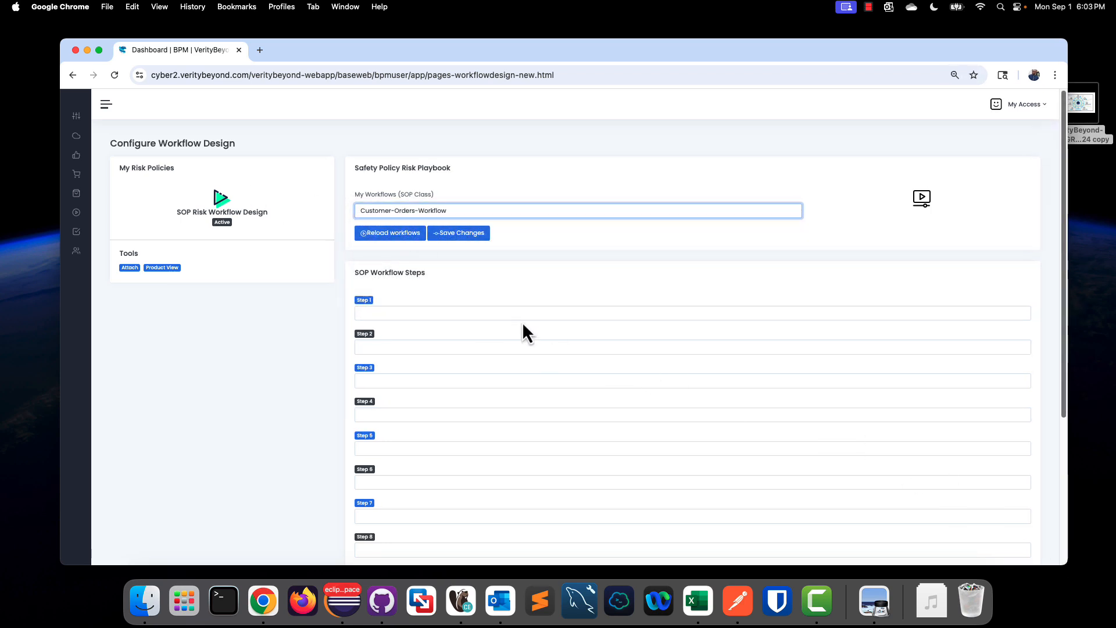
{"action": "left_click", "coordinate": [469, 312]}
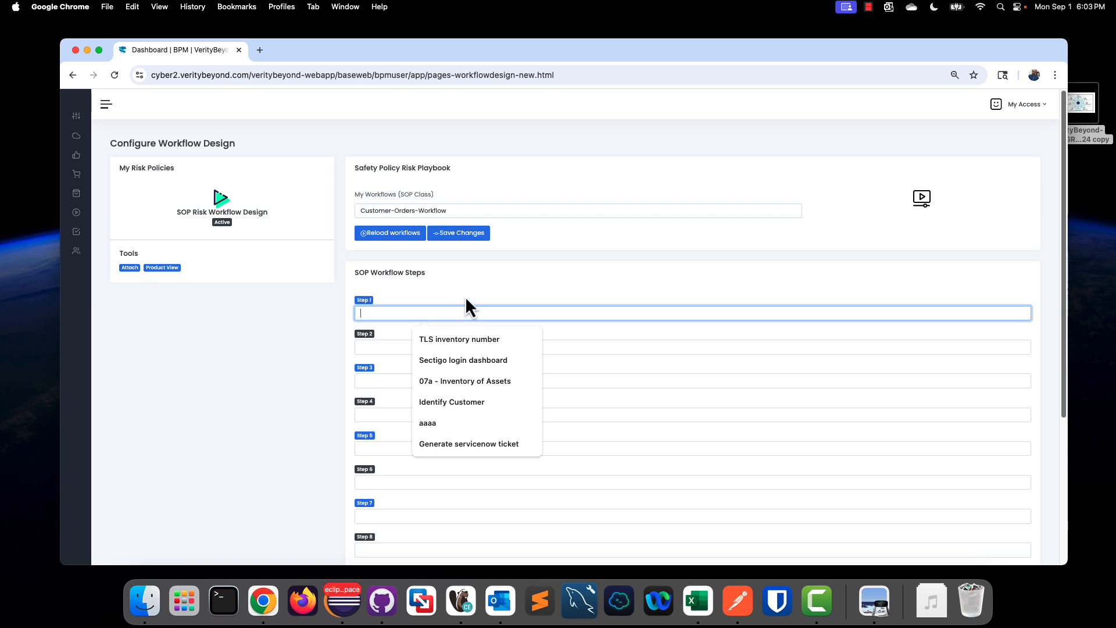
{"action": "left_click", "coordinate": [466, 301]}
{"action": "left_click", "coordinate": [468, 305]}
{"action": "type", "text": "Ide"}
{"action": "key", "text": "BackSpace"}
{"action": "key", "text": "BackSpace"}
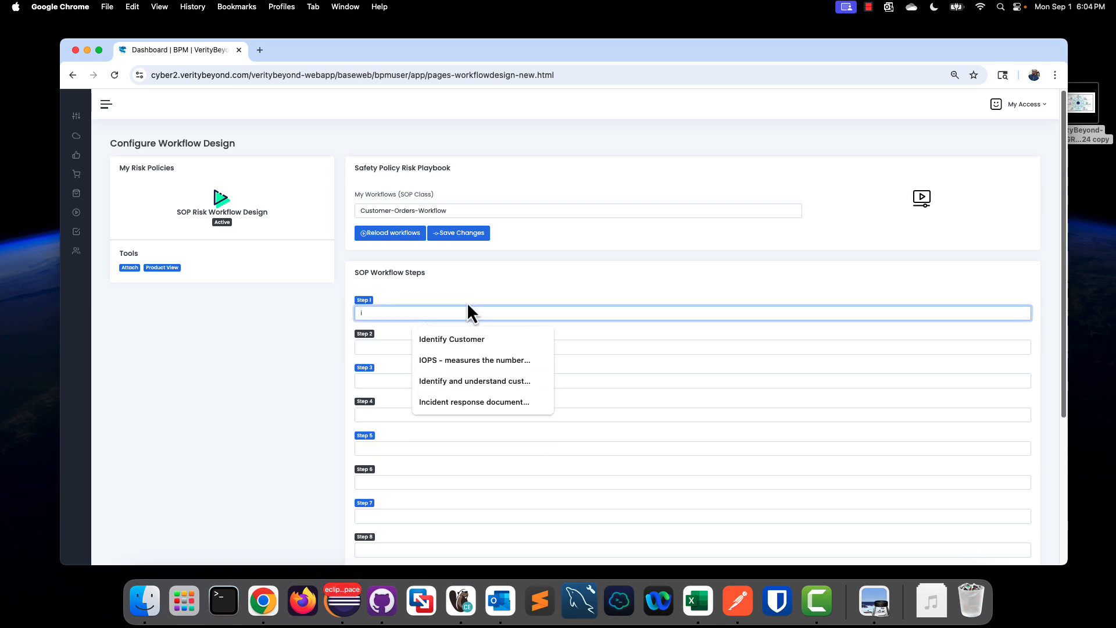
{"action": "key", "text": "Down"}
{"action": "key", "text": "Return"}
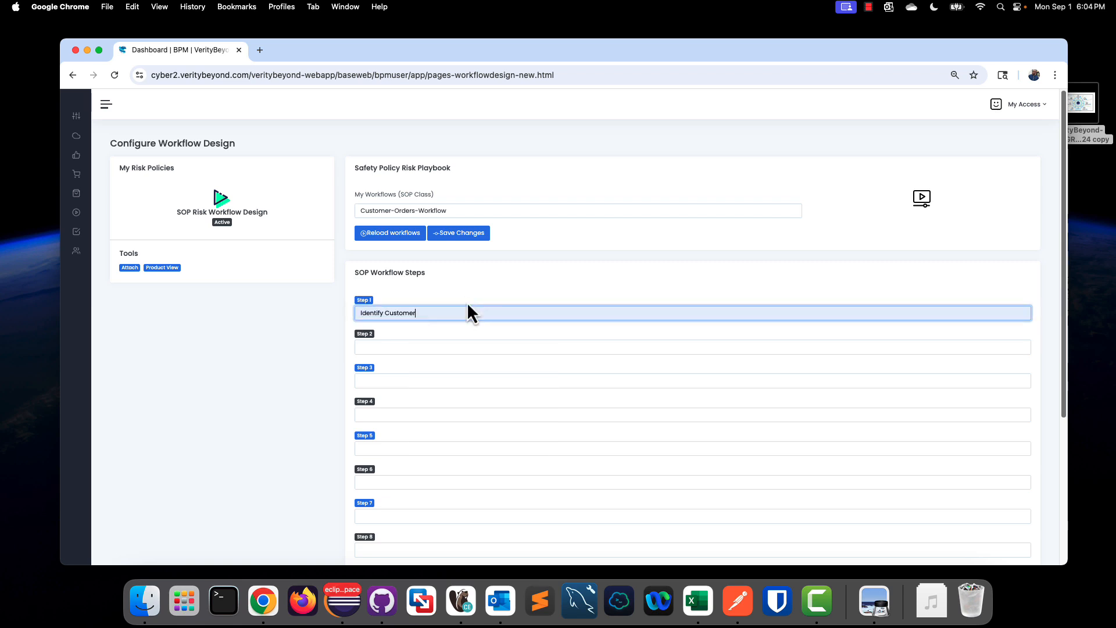
Step: Enter Source their order request as Step 2
{"action": "left_click", "coordinate": [442, 347]}
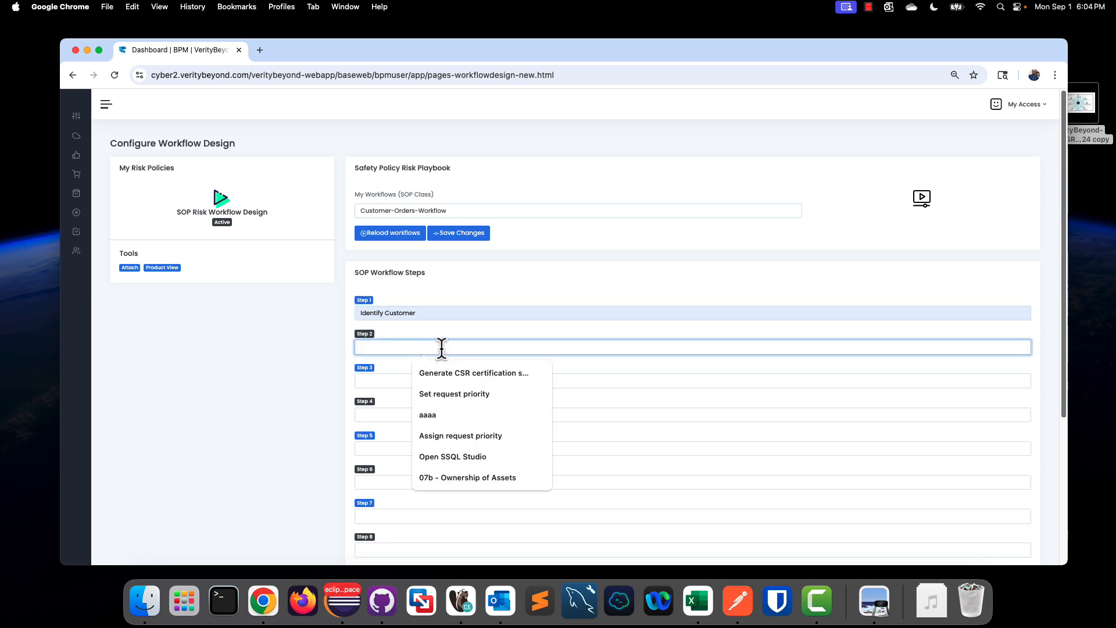
{"action": "type", "text": "Source their"}
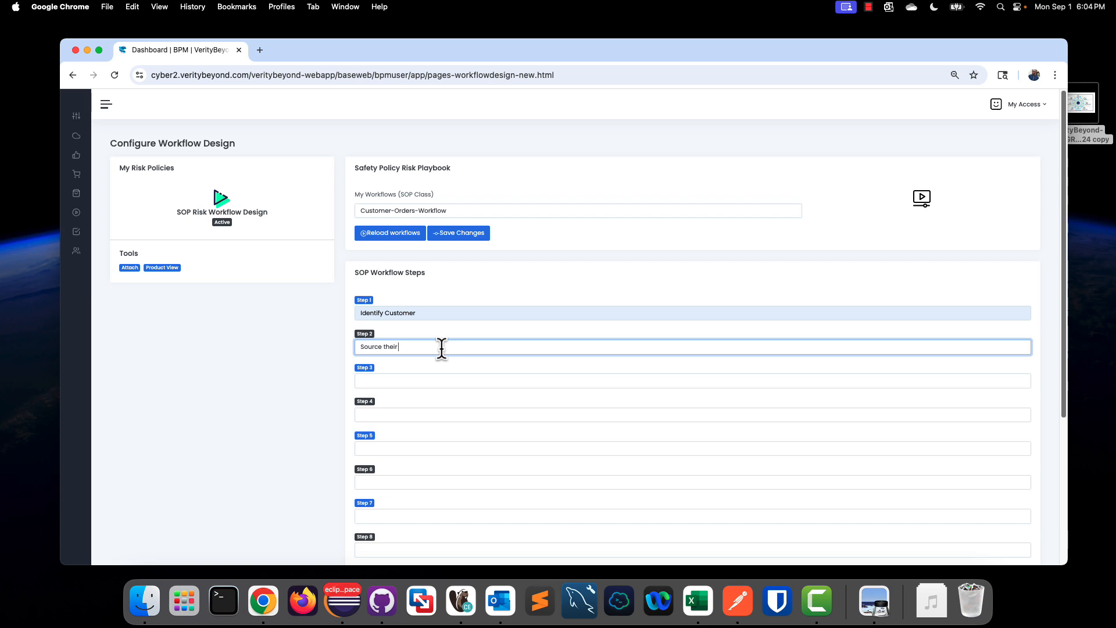
{"action": "type", "text": " request"}
{"action": "key", "text": "Left"}
{"action": "key", "text": "Left"}
{"action": "type", "text": "order"}
{"action": "key", "text": "Tab"}
{"action": "key", "text": "Tab"}
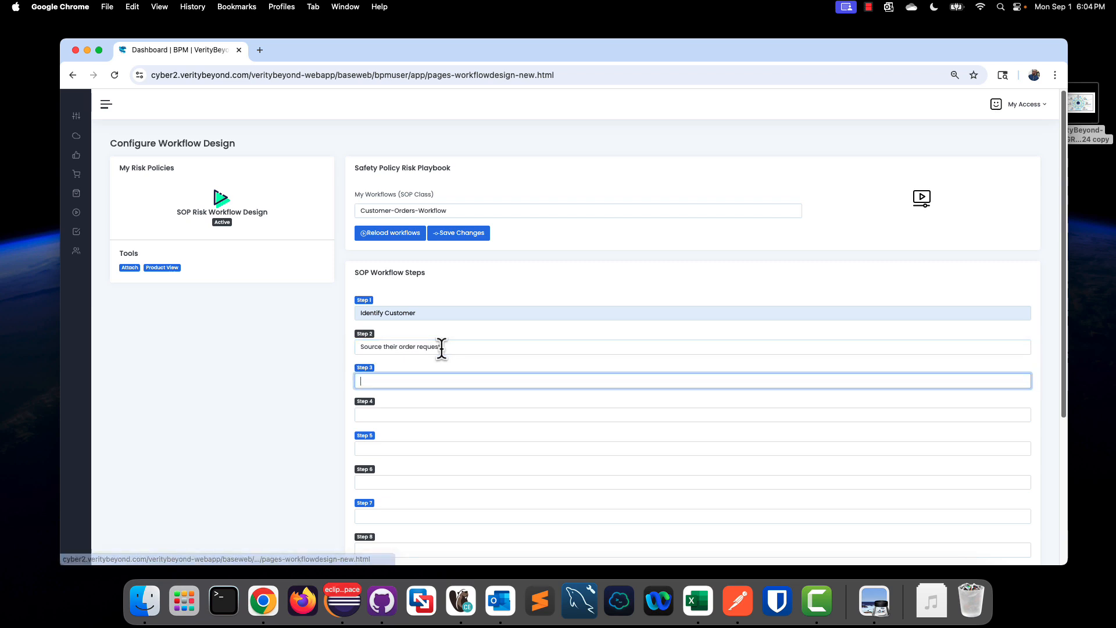
Step: Enter Check local inventory as Step 3
{"action": "type", "text": "Check "}
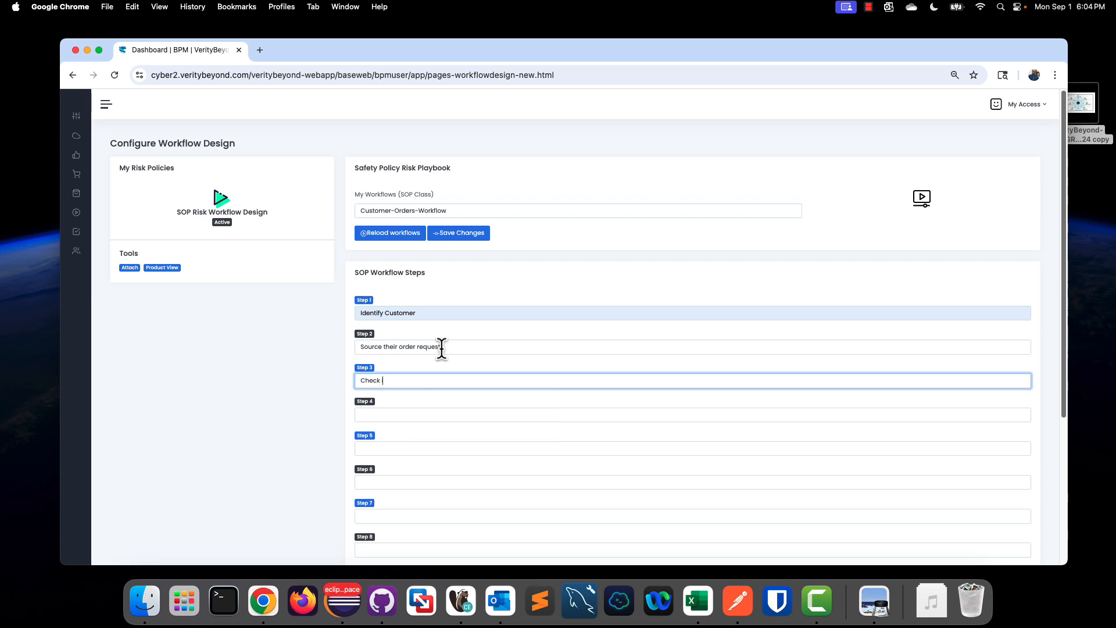
{"action": "type", "text": "inveq"}
{"action": "type", "text": "ntory"}
{"action": "type", "text": "local"}
{"action": "key", "text": "Tab"}
{"action": "key", "text": "Tab"}
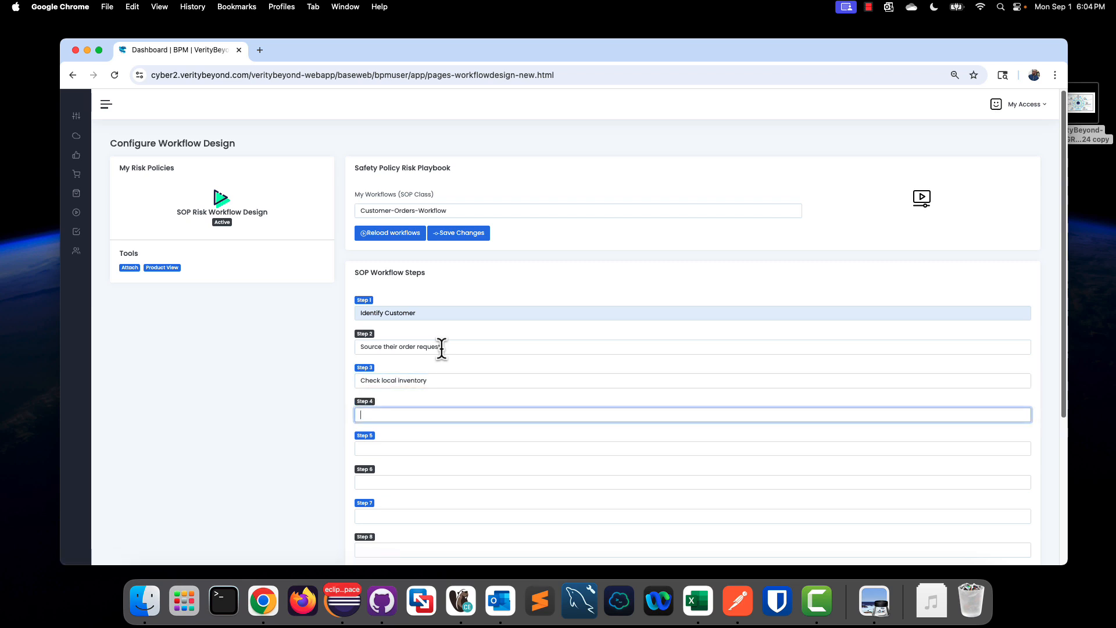
Step: Enter Assemble inventory (in stock) as Step 4
{"action": "type", "text": "Assembkele inventory (in stock"}
{"action": "key", "text": "Tab"}
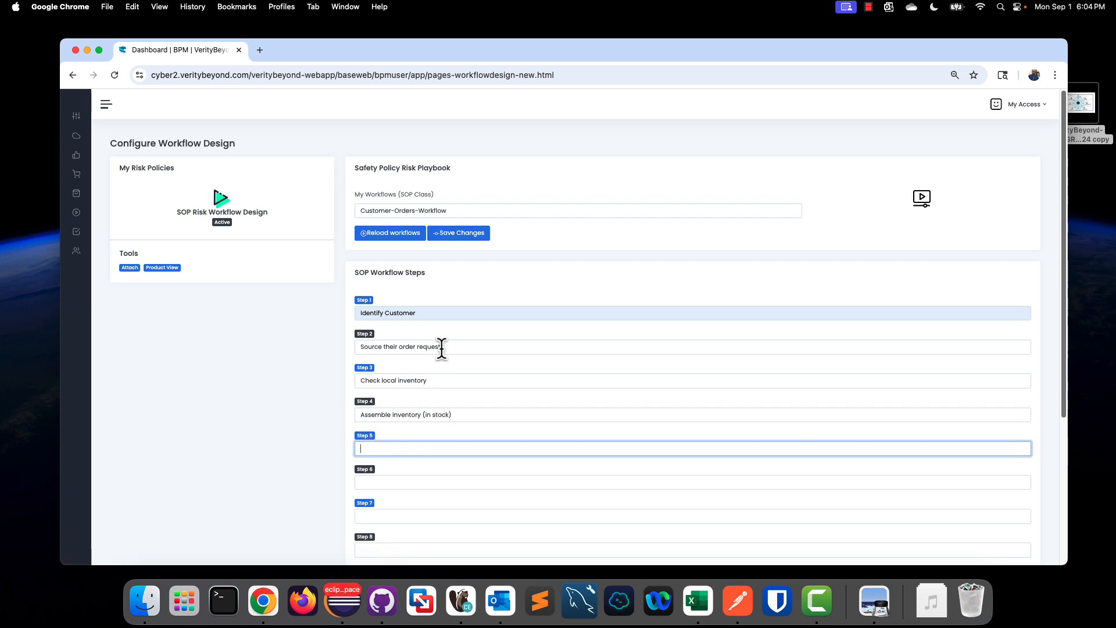
Step: Enter Purchase requirement (if not in stock) as Step 5
{"action": "type", "text": "Purchase requirement (if not in stock)"}
Step: Enter Fulfill / shipping as Step 6
{"action": "left_click", "coordinate": [416, 483]}
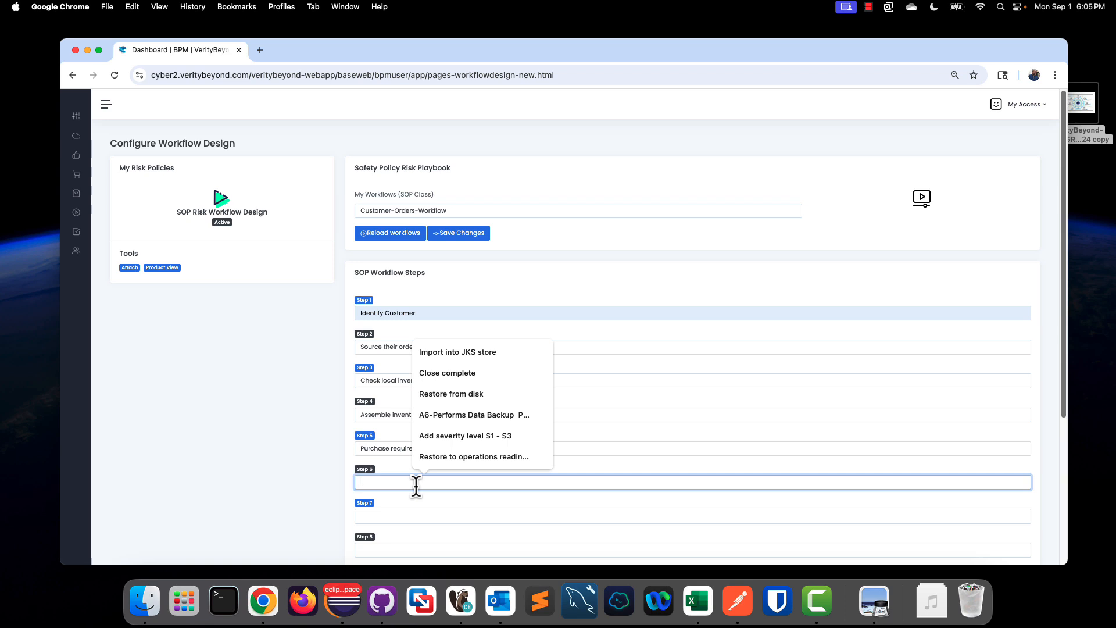
{"action": "type", "text": "Fu"}
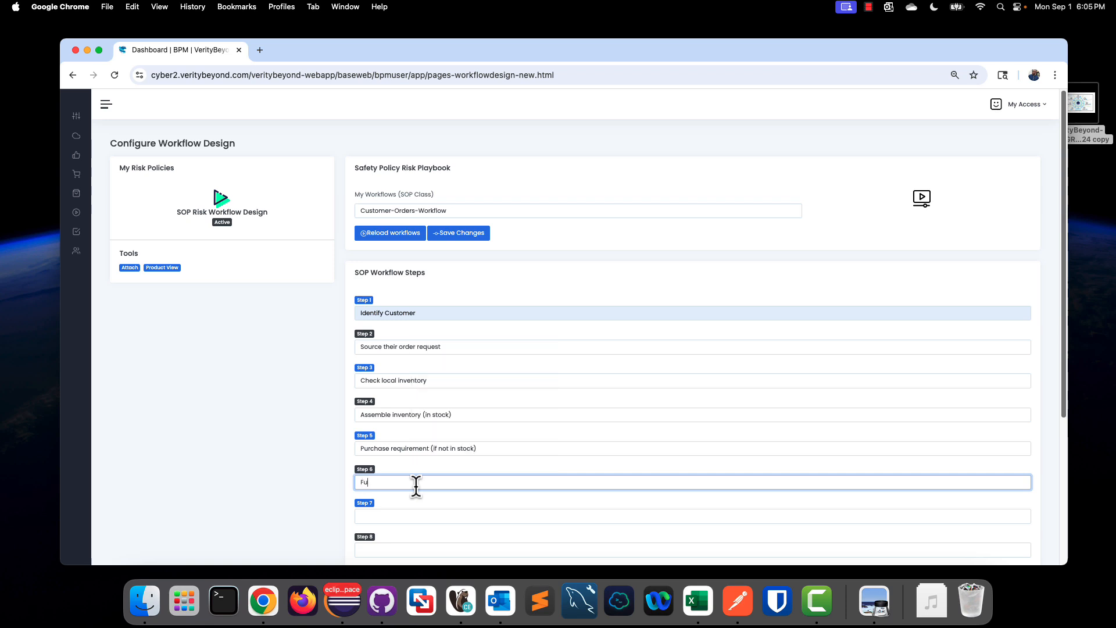
{"action": "type", "text": "lfill / shipping"}
{"action": "key", "text": "Tab"}
{"action": "key", "text": "Tab"}
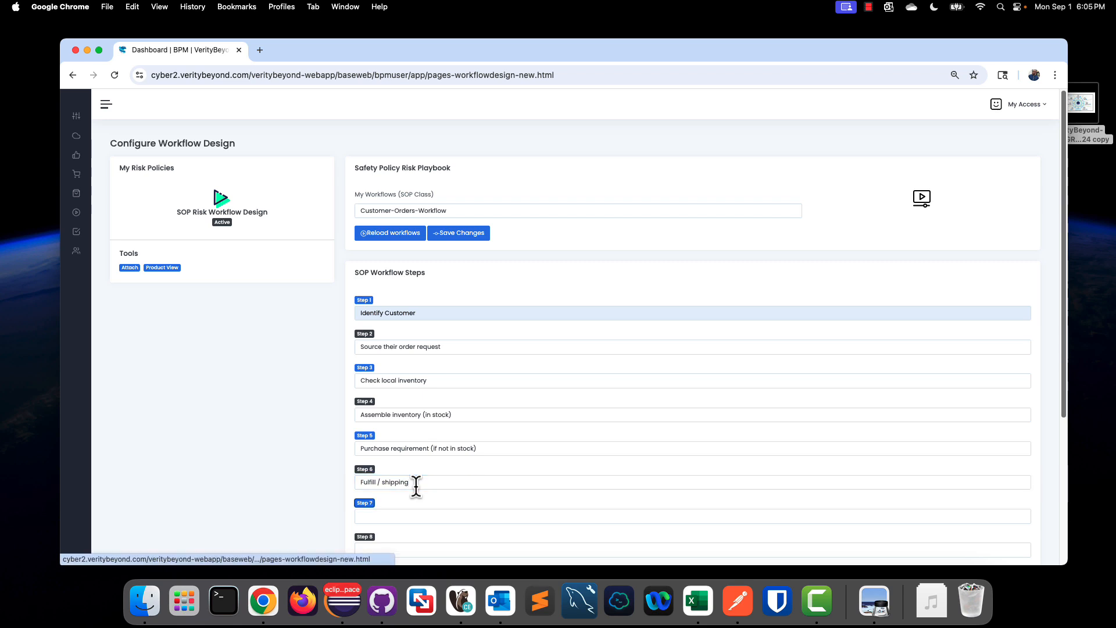
Step: Enter Payment processing as Step 7 and save the workflow design
{"action": "type", "text": "Payment"}
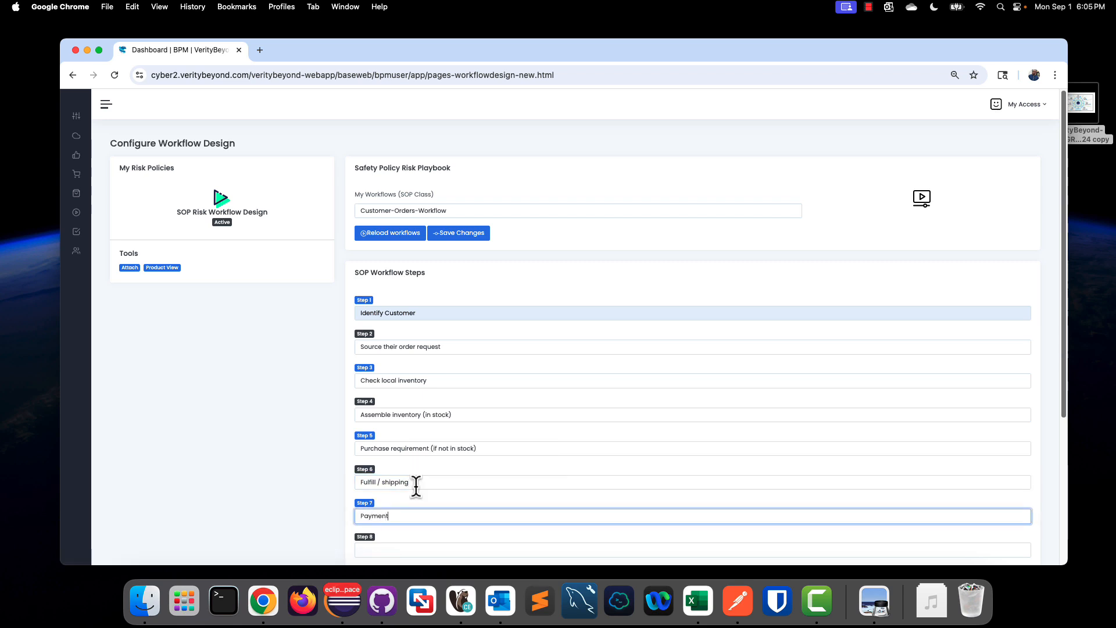
{"action": "type", "text": " processing"}
{"action": "scroll", "coordinate": [530, 358], "scroll_direction": "down", "scroll_amount": 4}
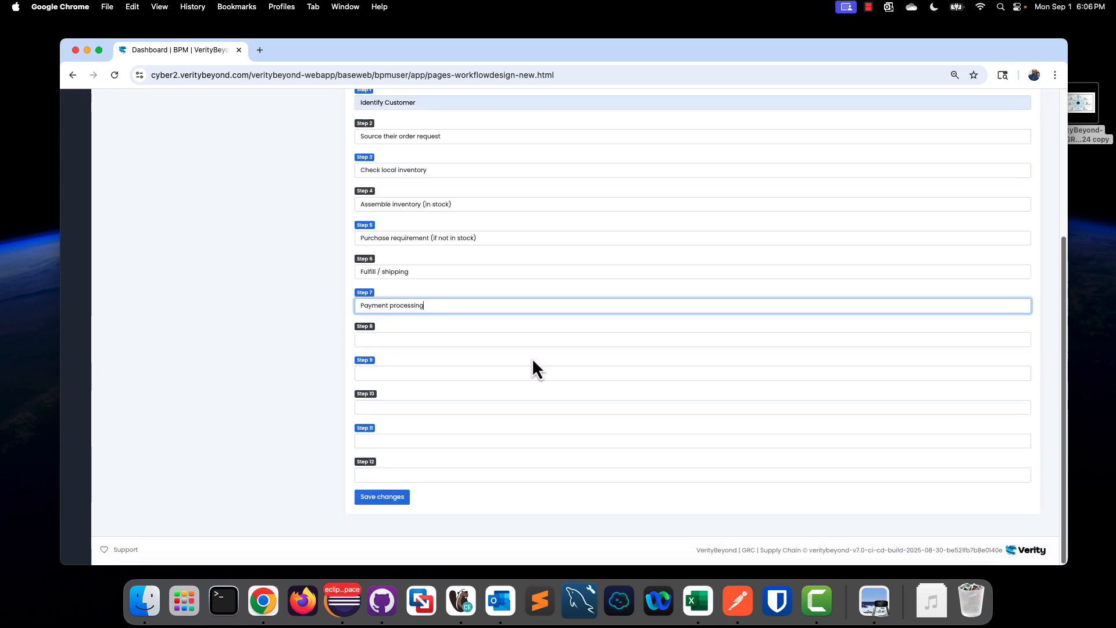
{"action": "left_click", "coordinate": [381, 501]}
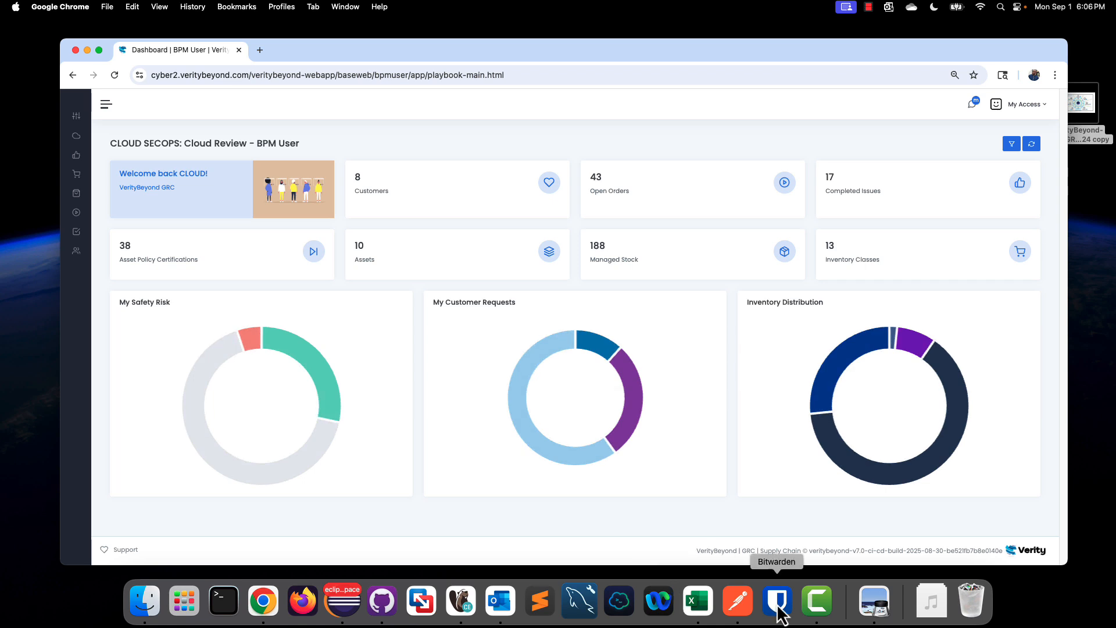
Step: Open the Customers list
{"action": "left_click", "coordinate": [811, 609]}
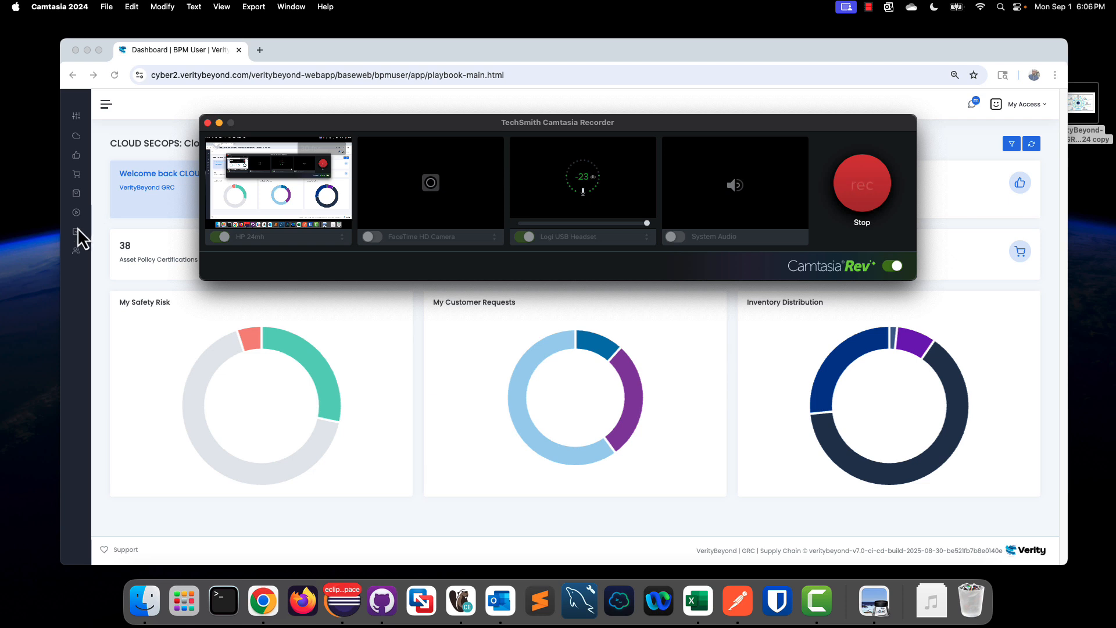
{"action": "left_click", "coordinate": [84, 194]}
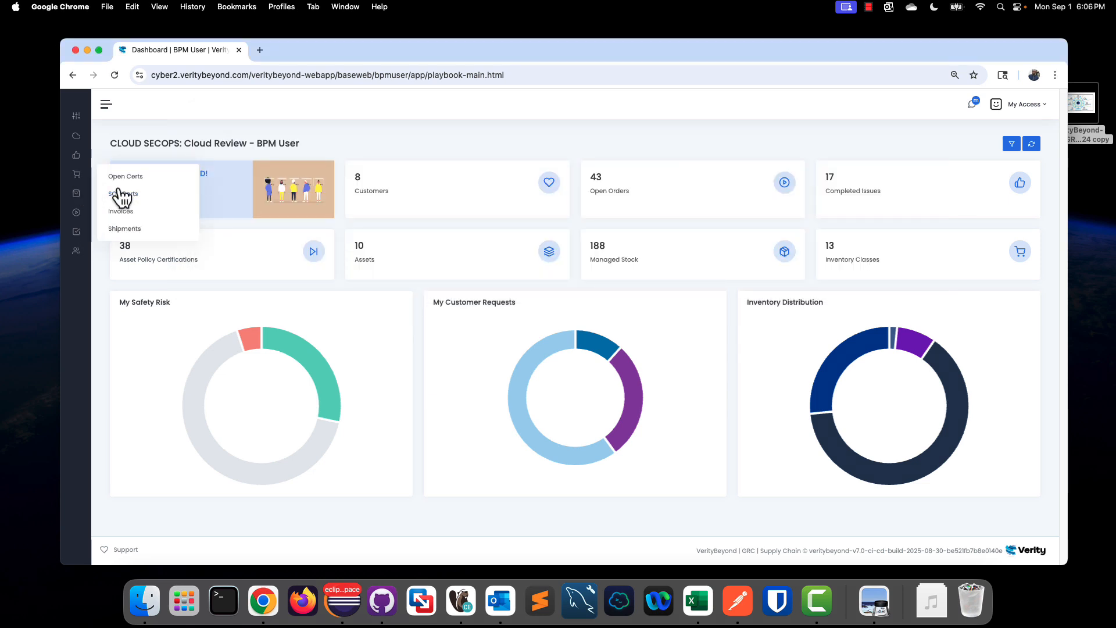
{"action": "mouse_move", "coordinate": [82, 160]}
{"action": "left_click", "coordinate": [124, 174]}
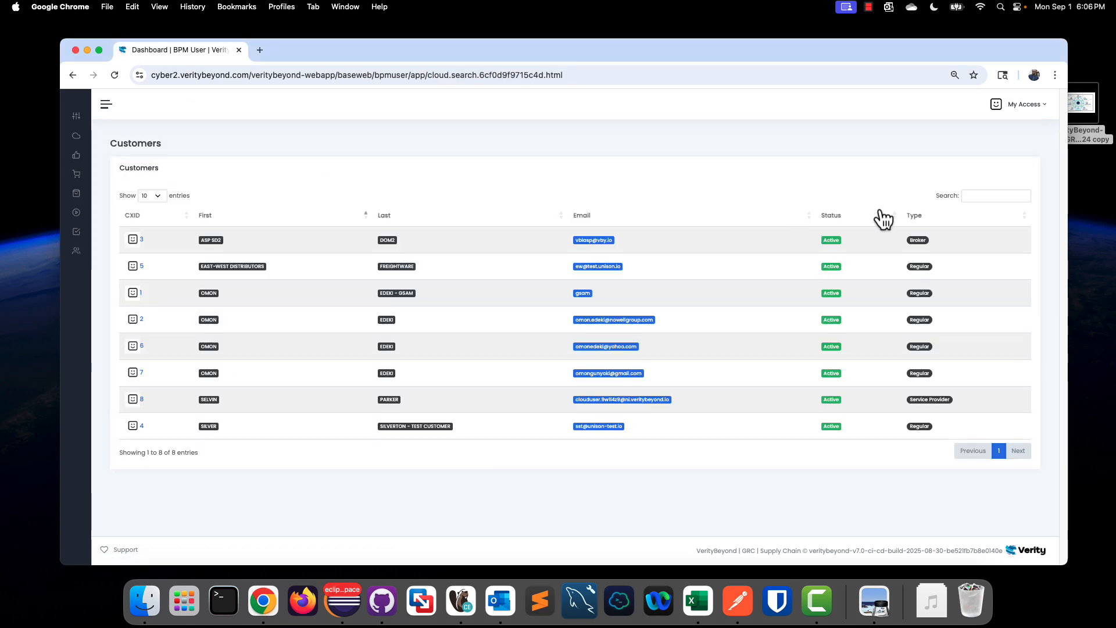
Step: Search the customer list by name and open the matching customer's record
{"action": "left_click", "coordinate": [964, 196]}
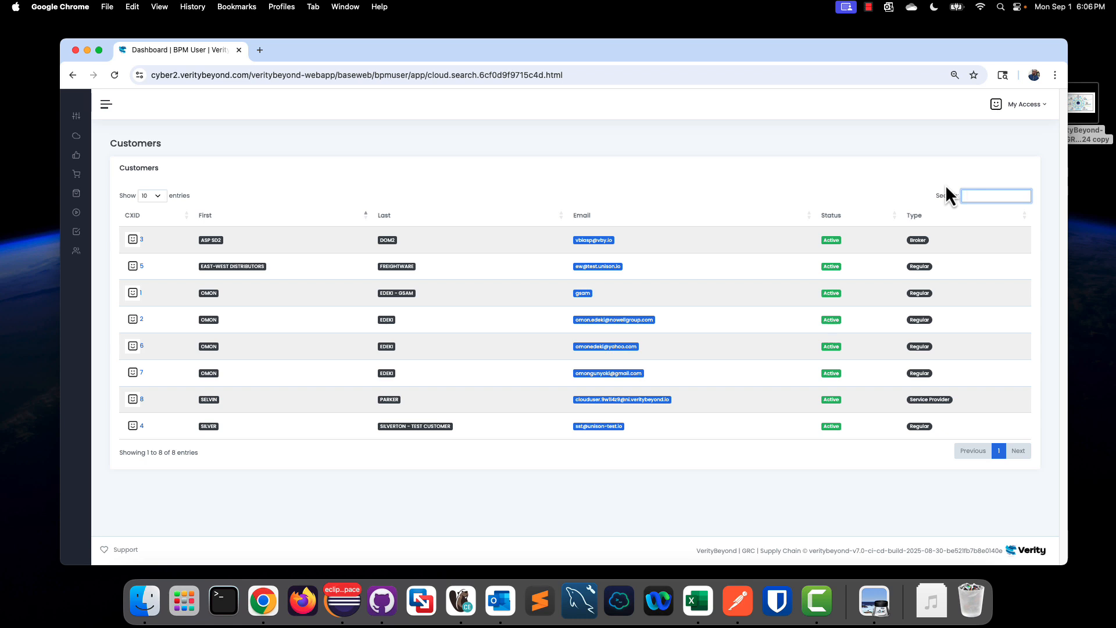
{"action": "type", "text": "sel"}
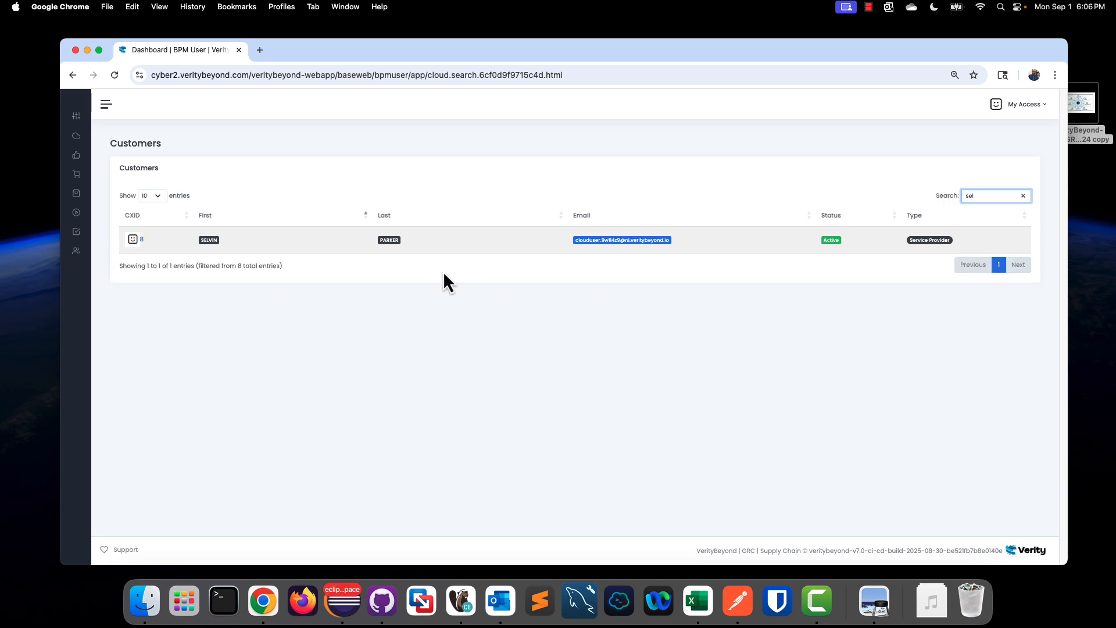
{"action": "left_click", "coordinate": [386, 249]}
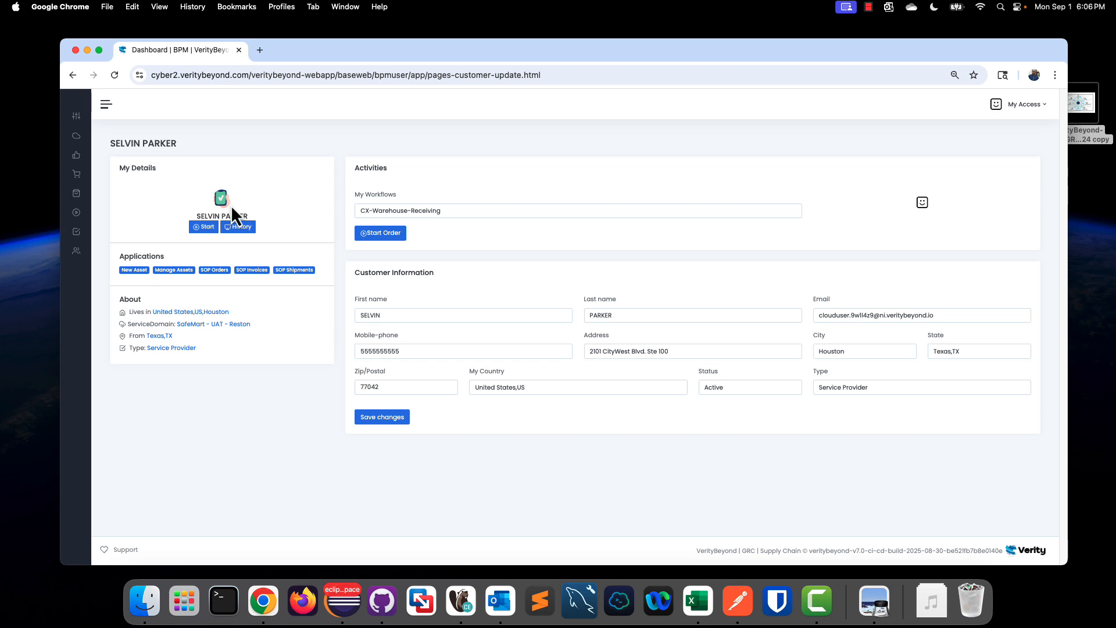
Step: Choose Customer-Orders-Workflow for the customer and start an order
{"action": "left_click", "coordinate": [407, 210]}
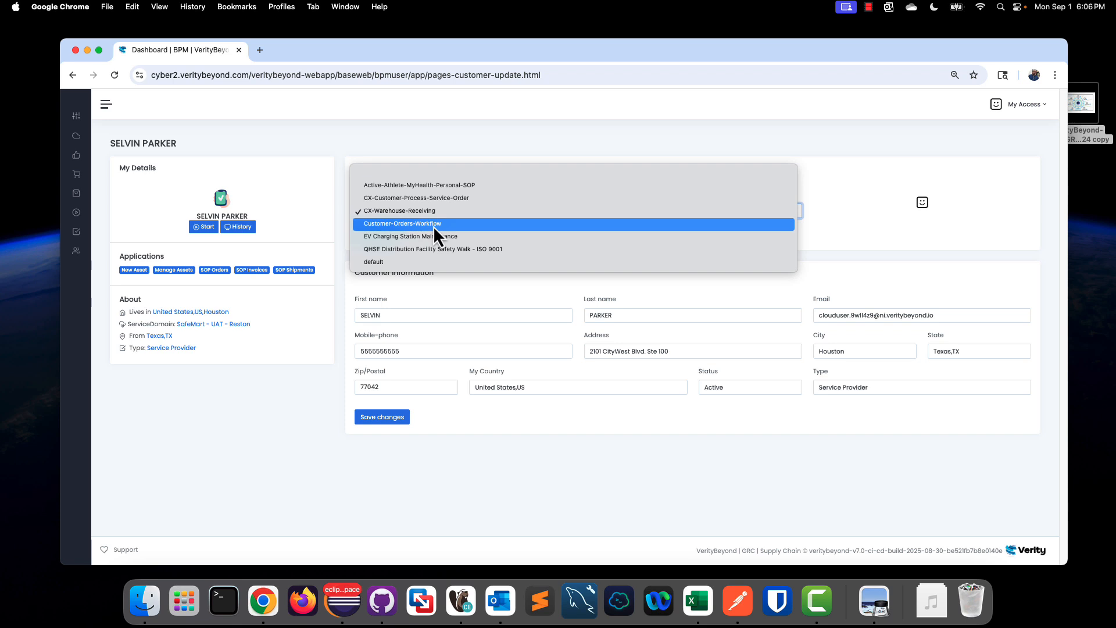
{"action": "left_click", "coordinate": [433, 225]}
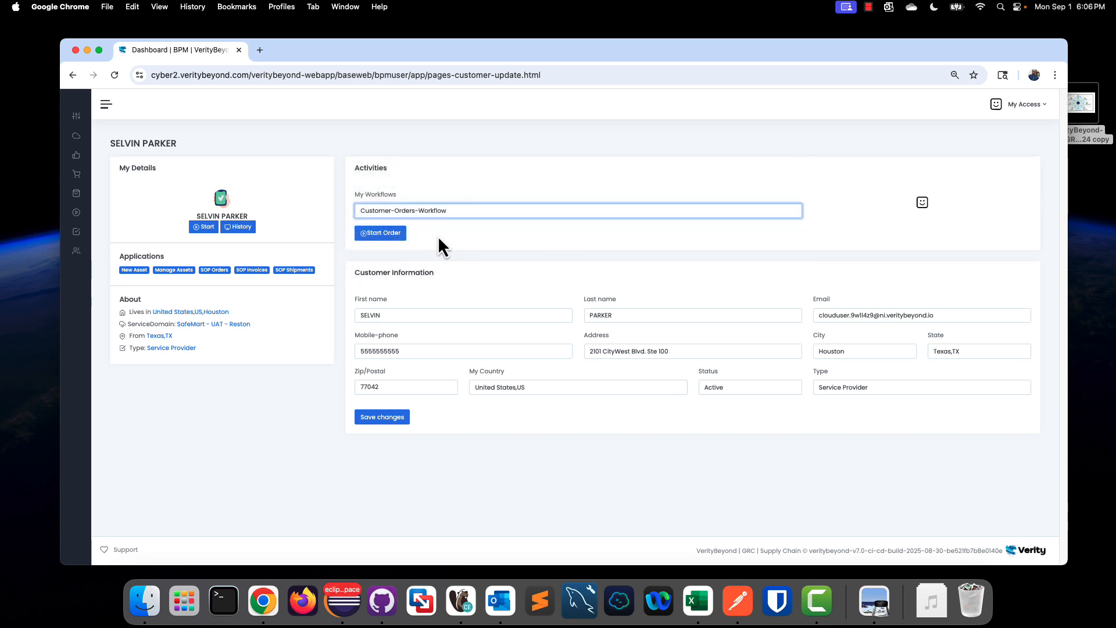
{"action": "left_click", "coordinate": [401, 240]}
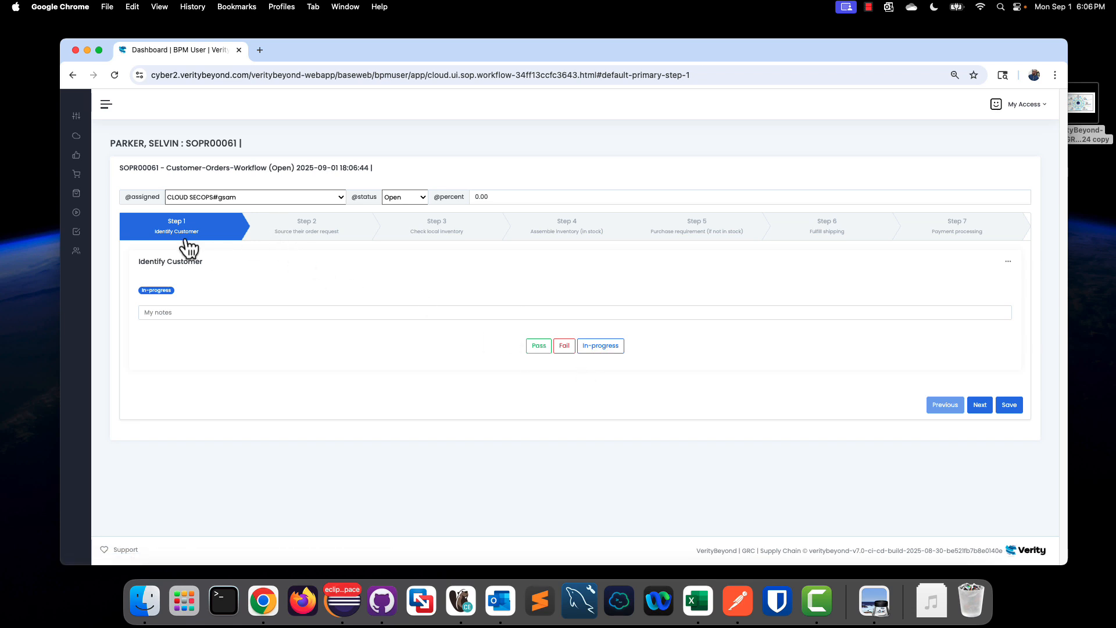
Step: Mark Identify Customer as Pass and move to the next workflow step
{"action": "left_click", "coordinate": [538, 346]}
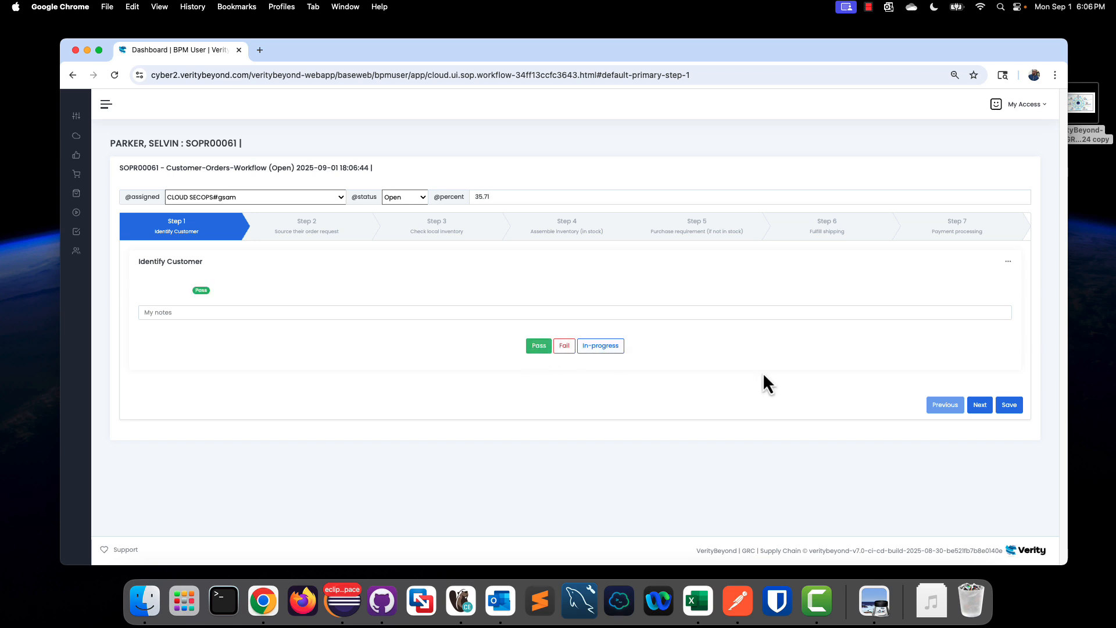
{"action": "left_click", "coordinate": [982, 408]}
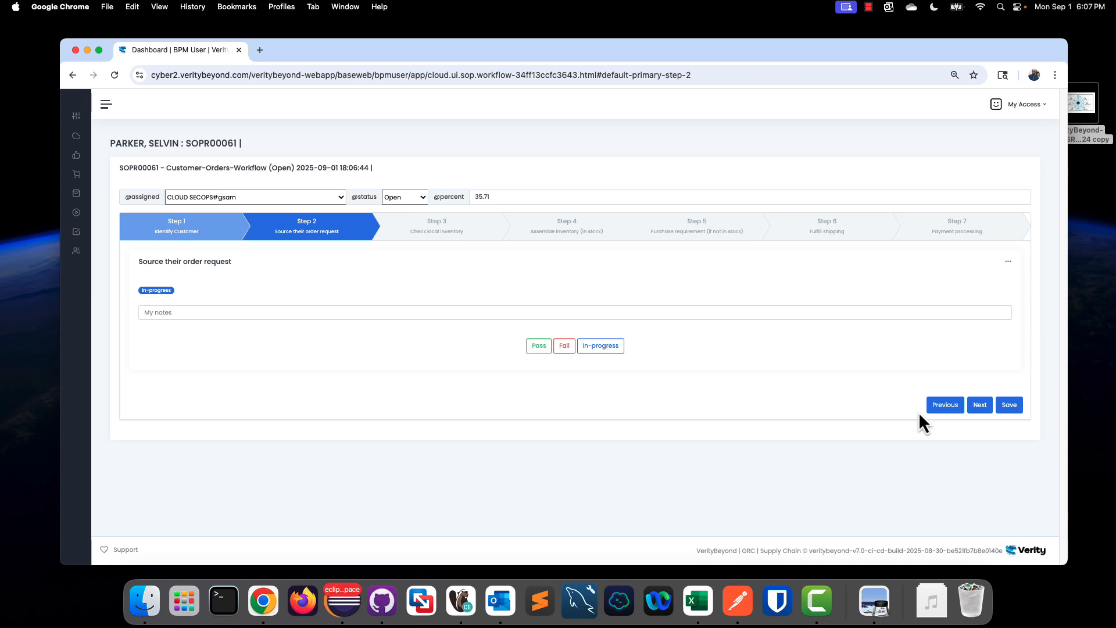
Step: Mark the Source their order request step as Pass
{"action": "left_click", "coordinate": [341, 198]}
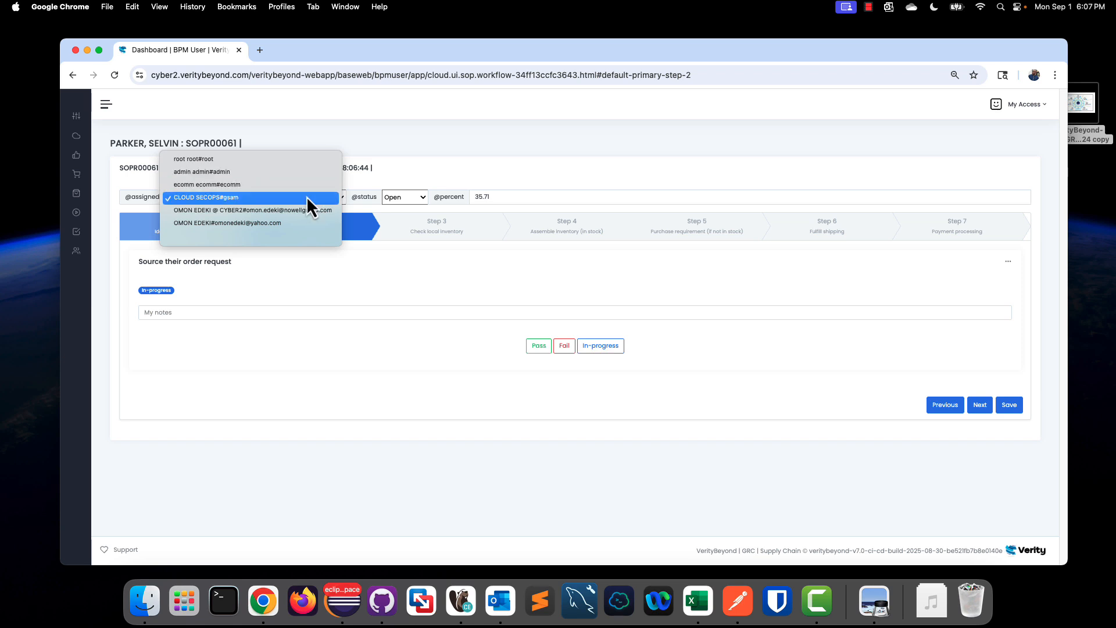
{"action": "left_click", "coordinate": [535, 172]}
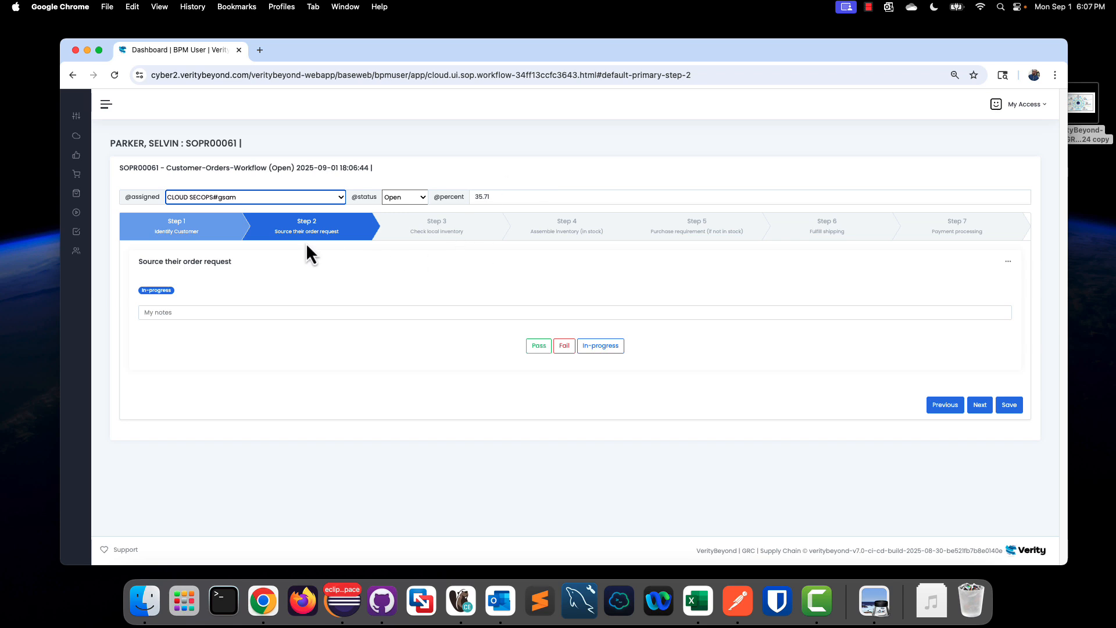
{"action": "left_click", "coordinate": [539, 346]}
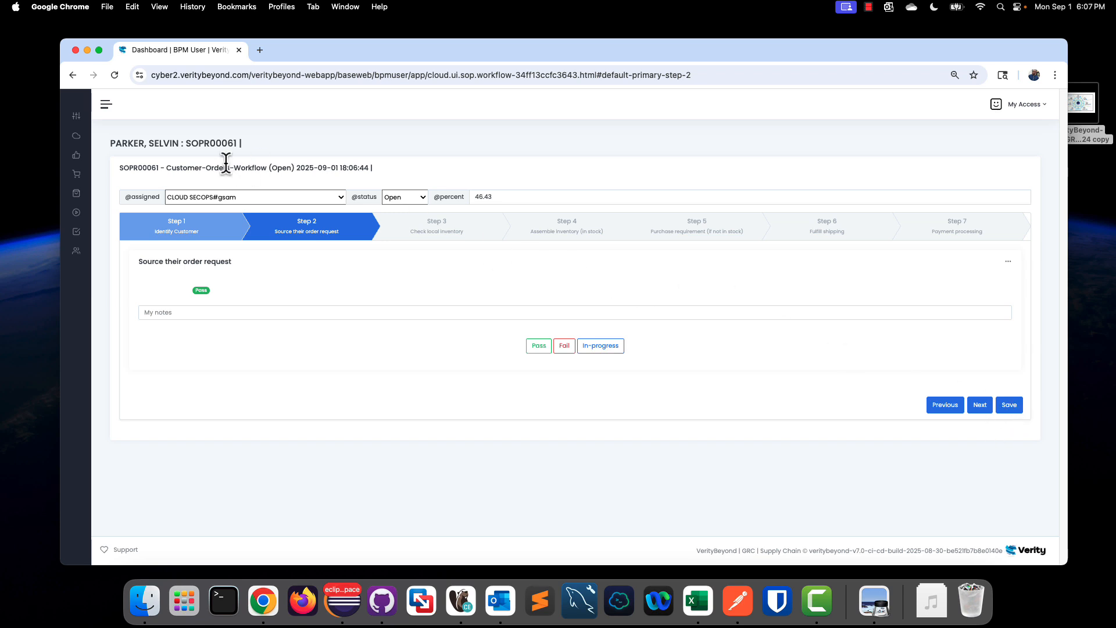
Step: Open the order checkout page for this order and return to the workflow
{"action": "left_click", "coordinate": [1008, 263]}
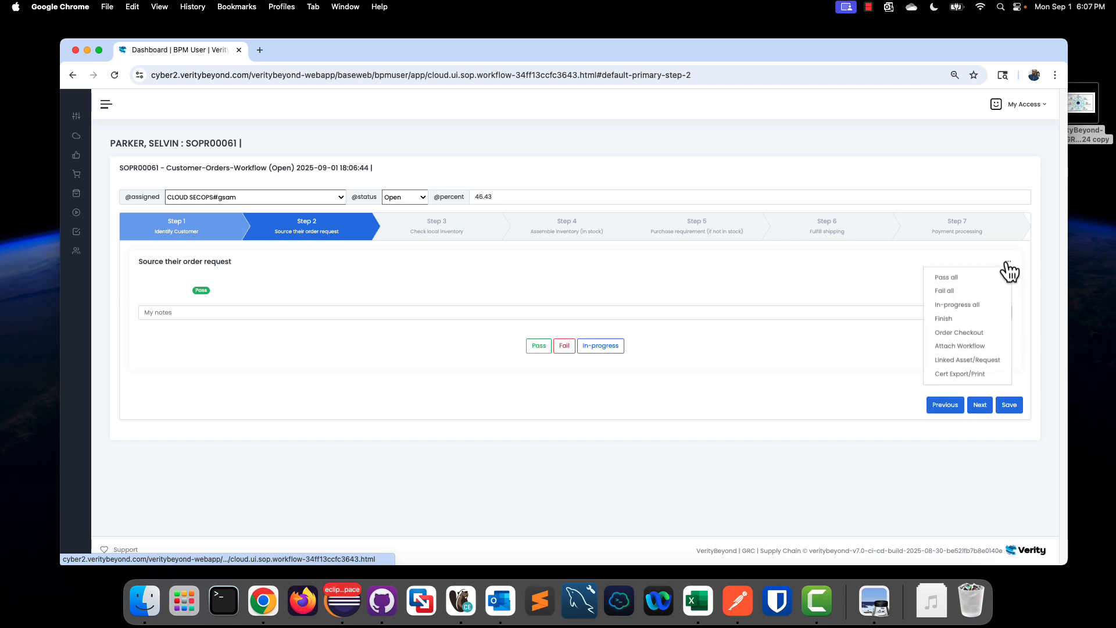
{"action": "left_click", "coordinate": [988, 334]}
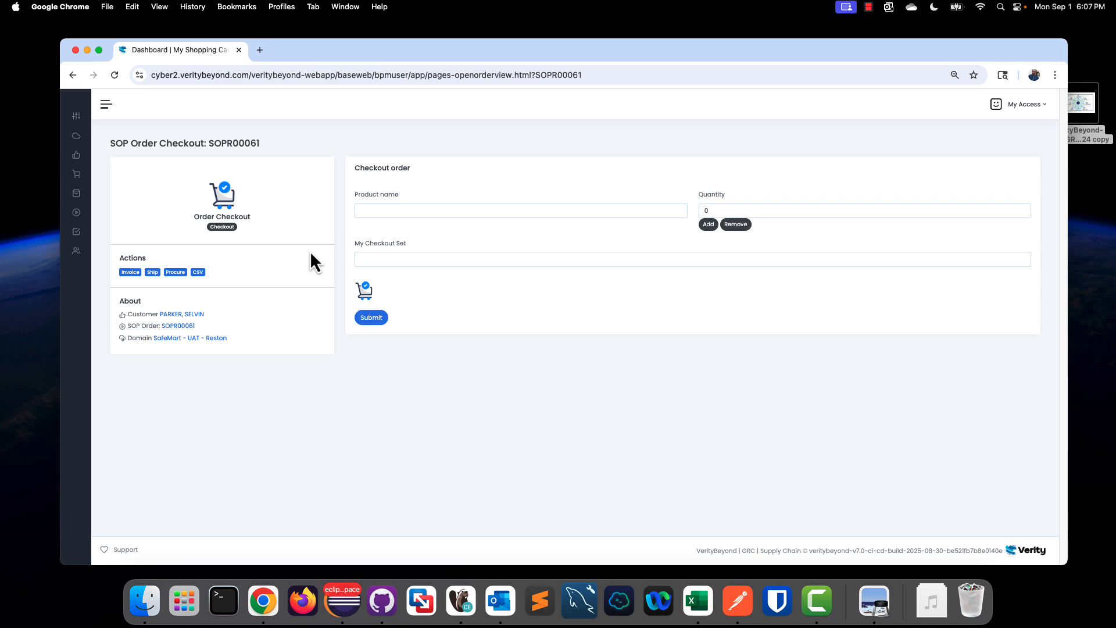
{"action": "left_click", "coordinate": [671, 216]}
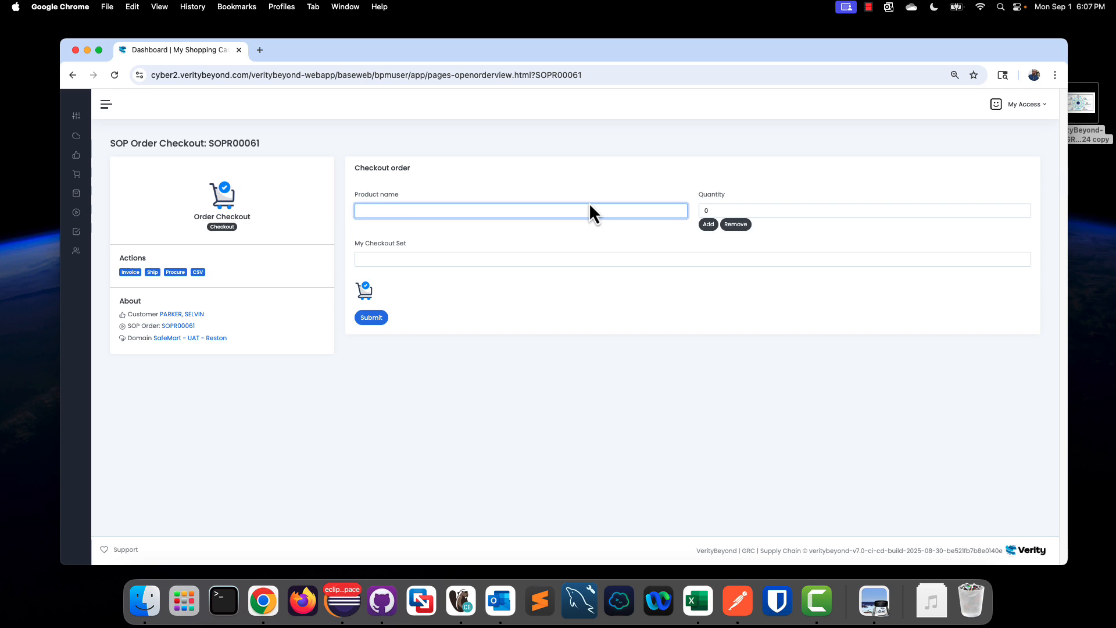
{"action": "left_click", "coordinate": [74, 79]}
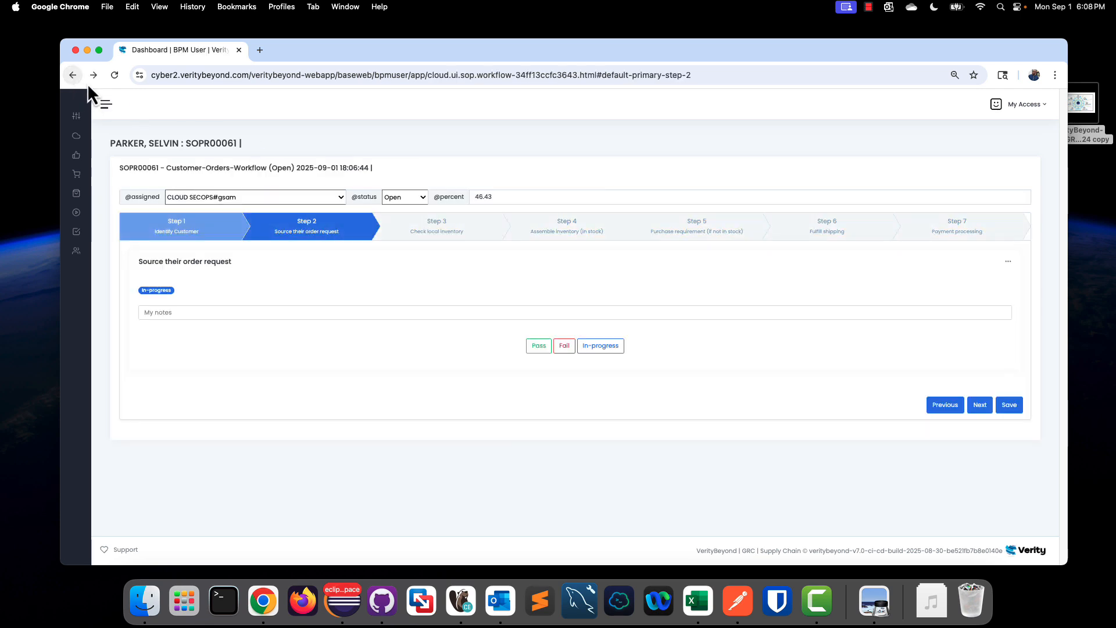
Step: Open the order's attachments and progress notes page, try uploading an attachment, and return to the workflow
{"action": "left_click", "coordinate": [1009, 263]}
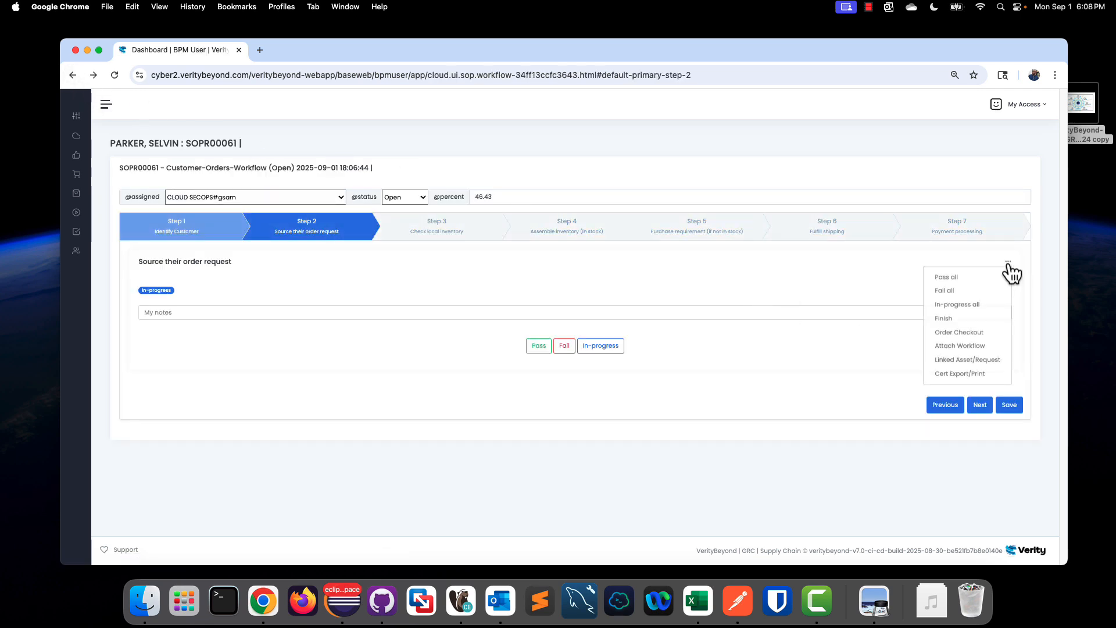
{"action": "left_click", "coordinate": [985, 347]}
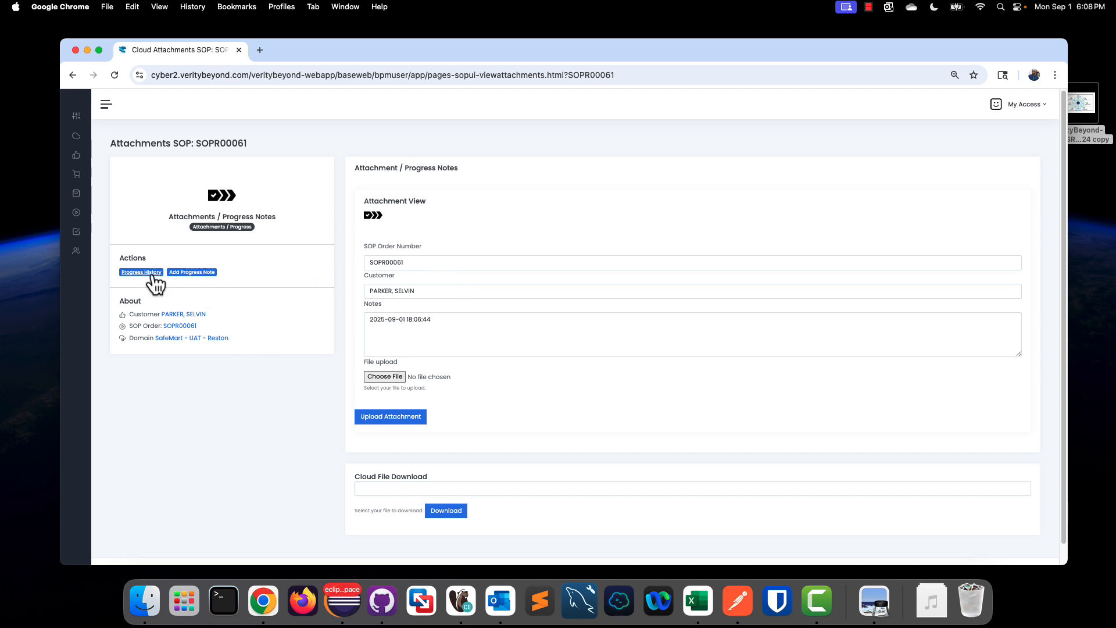
{"action": "left_click", "coordinate": [413, 416]}
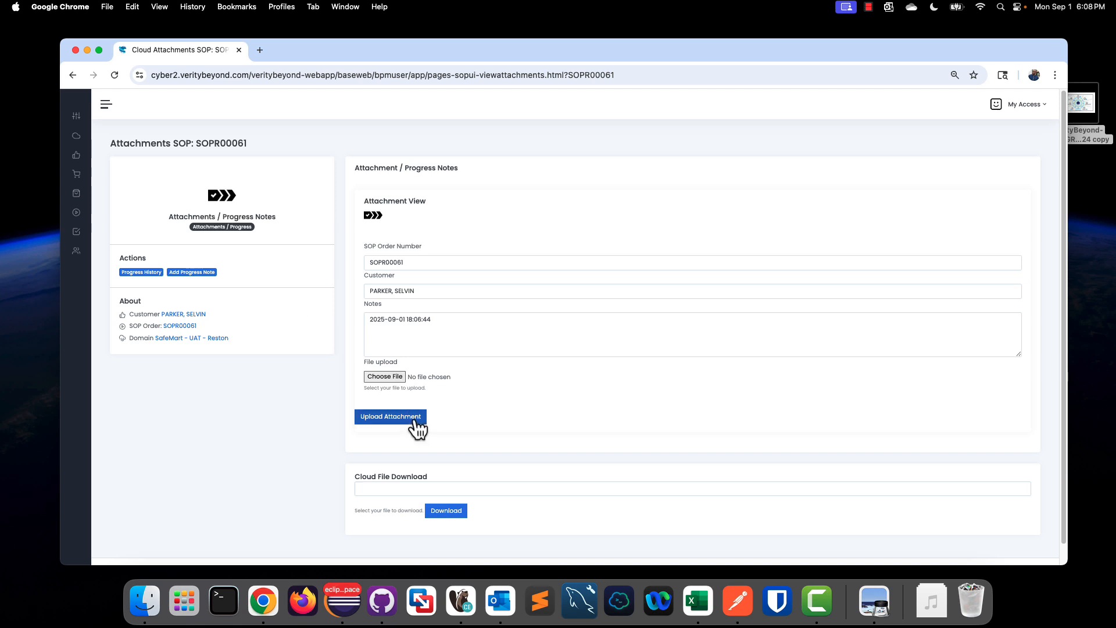
{"action": "left_click", "coordinate": [73, 75]}
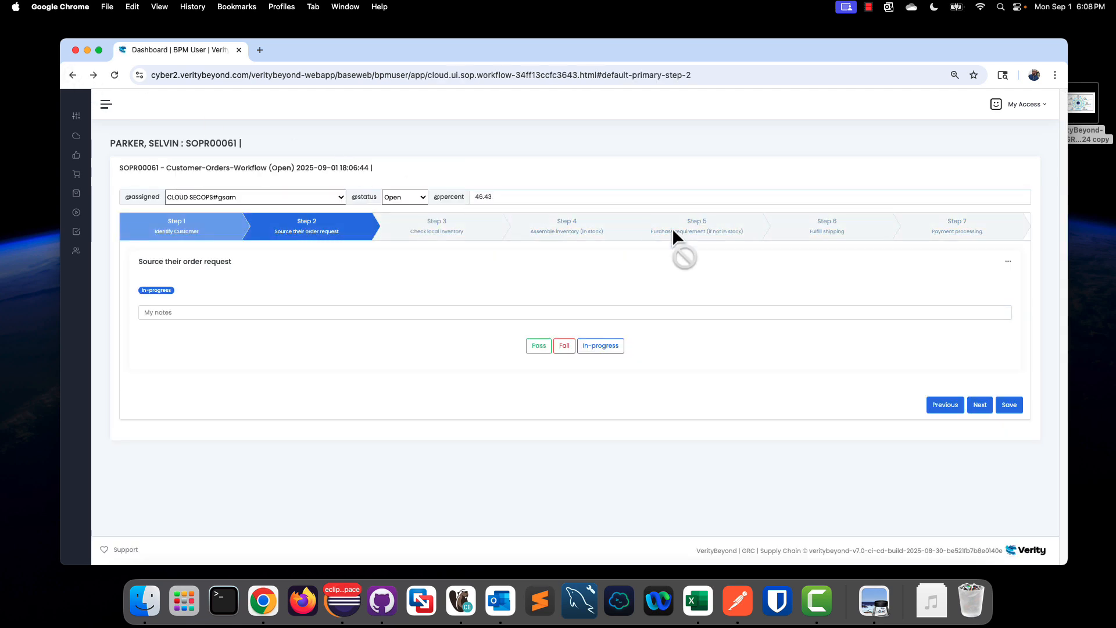
Step: Set all workflow steps to pass, save the completed order, and return to the dashboard
{"action": "left_click", "coordinate": [1010, 263]}
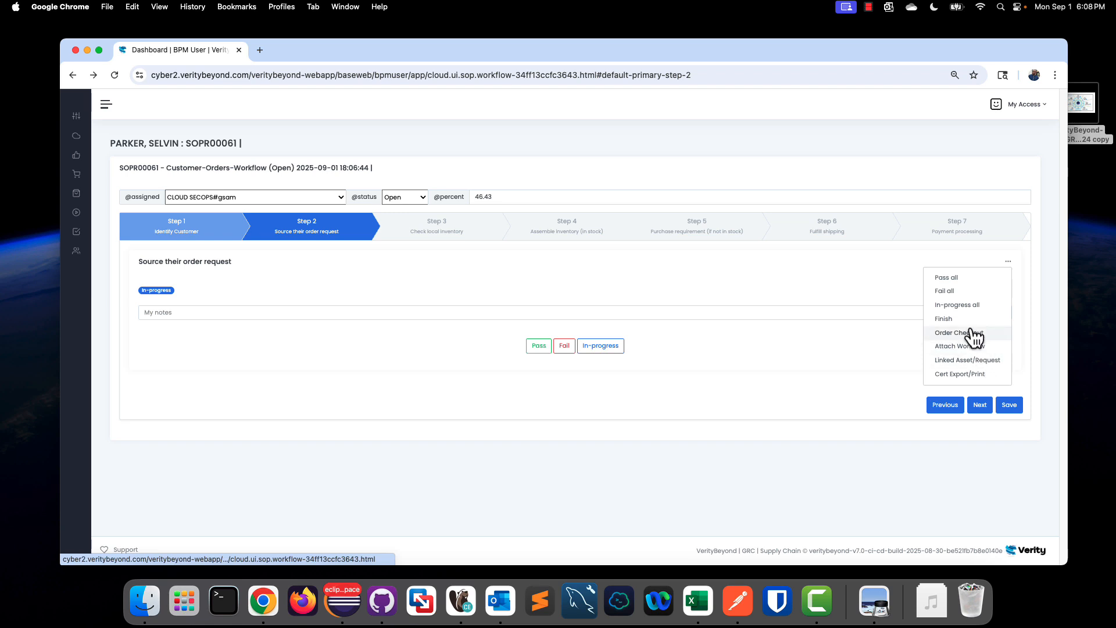
{"action": "left_click", "coordinate": [948, 278]}
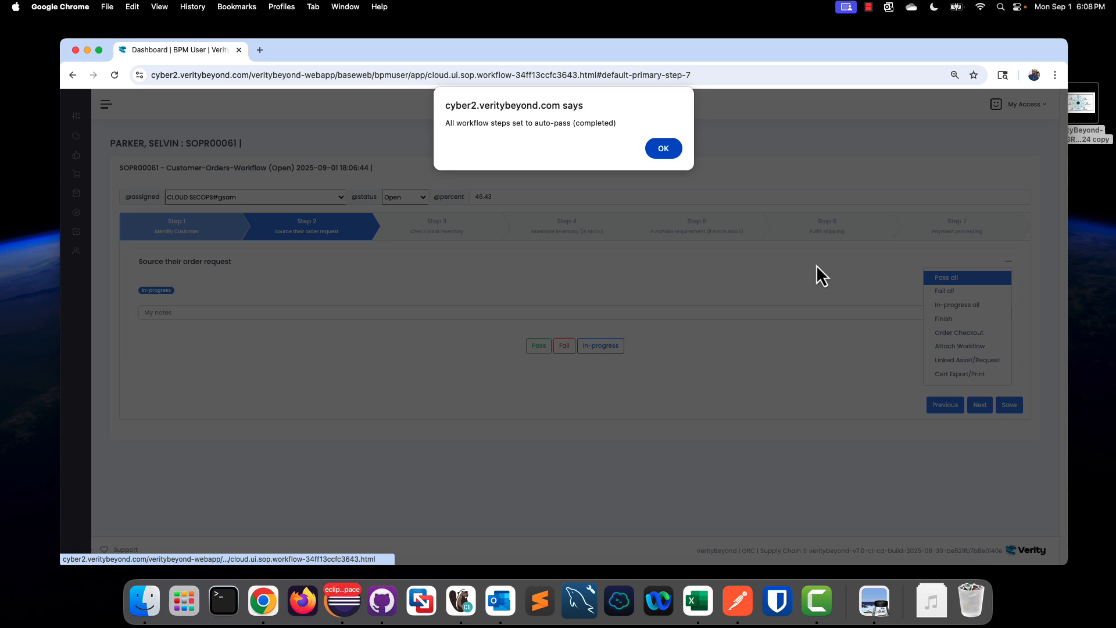
{"action": "left_click", "coordinate": [670, 152]}
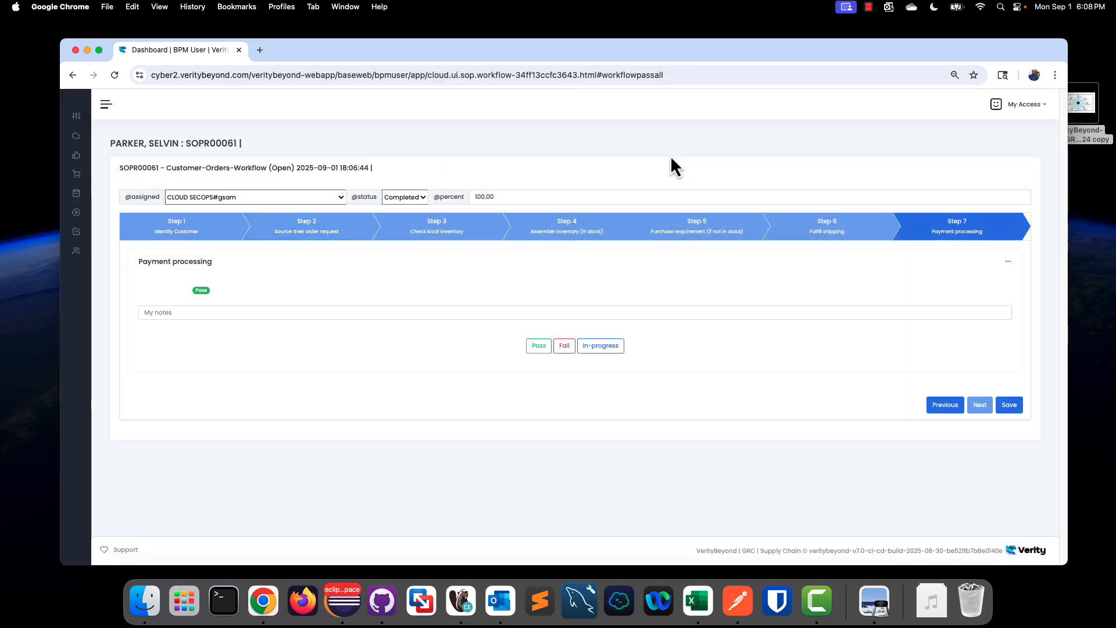
{"action": "left_click", "coordinate": [1010, 407]}
{"action": "left_click", "coordinate": [82, 107]}
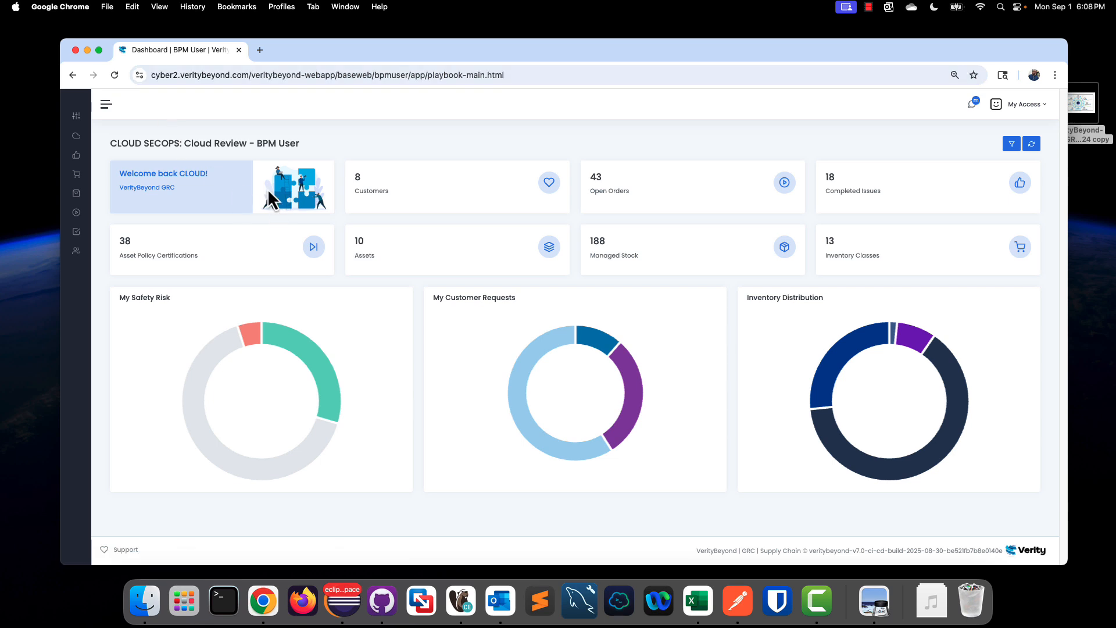
Step: Open the VerityBeyond-BPM-GRC_Presentation_2024 copy file from the desktop to view it, then close it
{"action": "double_click", "coordinate": [1087, 114]}
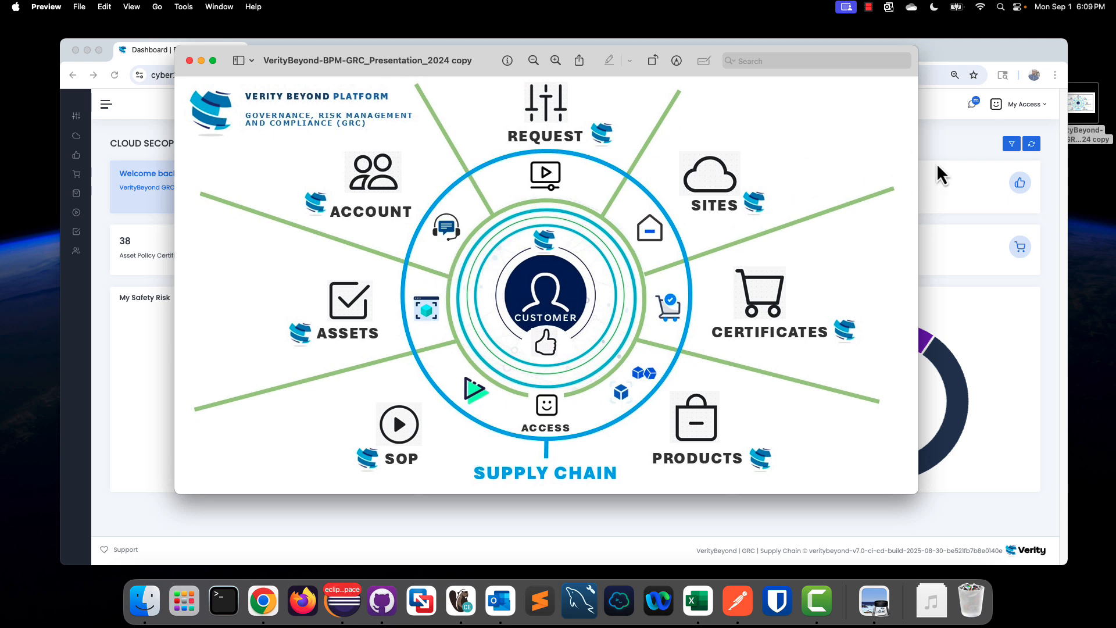
{"action": "left_click", "coordinate": [948, 140]}
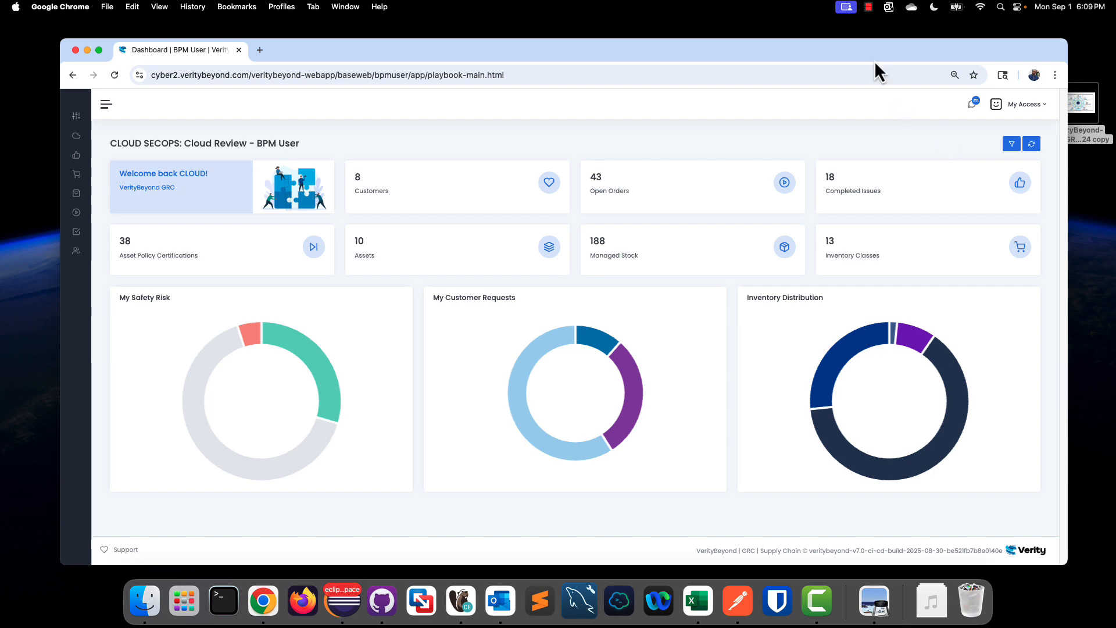
{"action": "left_click", "coordinate": [868, 7]}
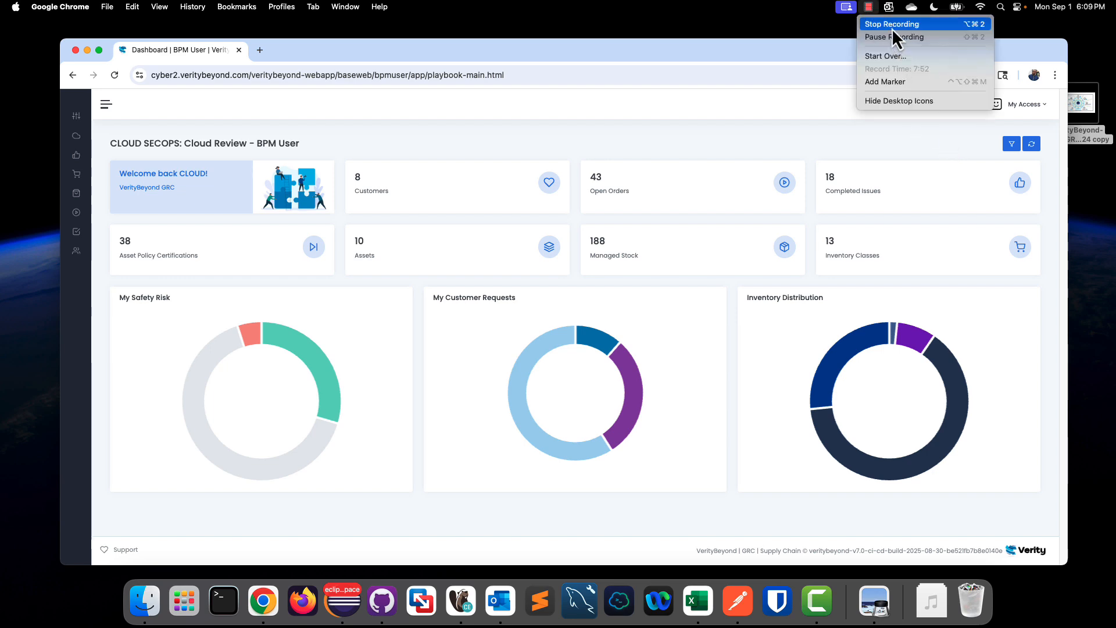
{"action": "left_click", "coordinate": [892, 27]}
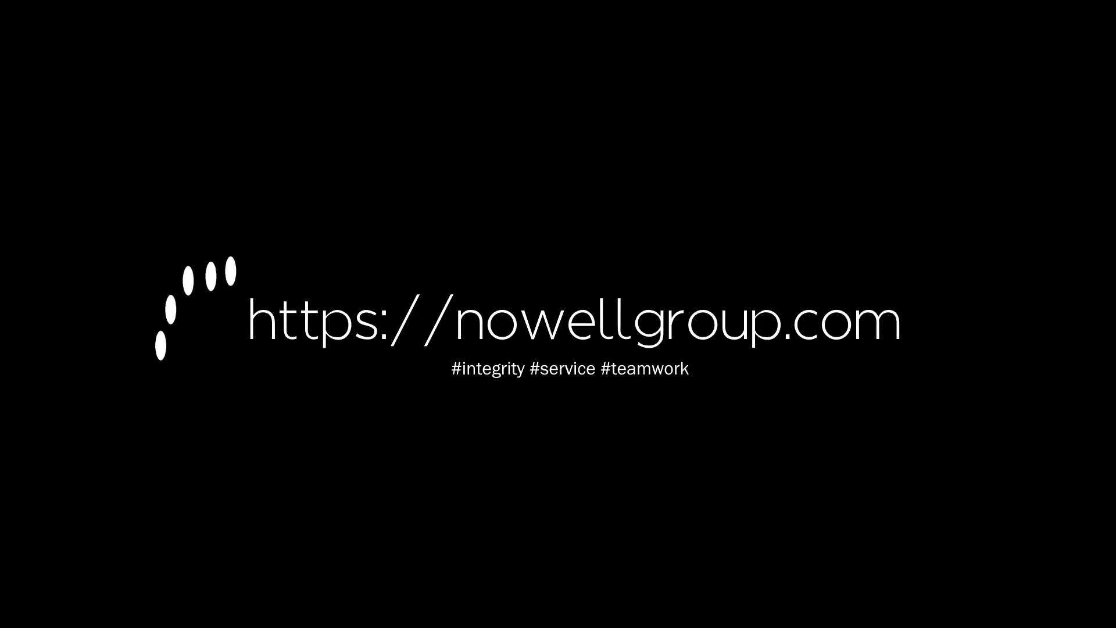